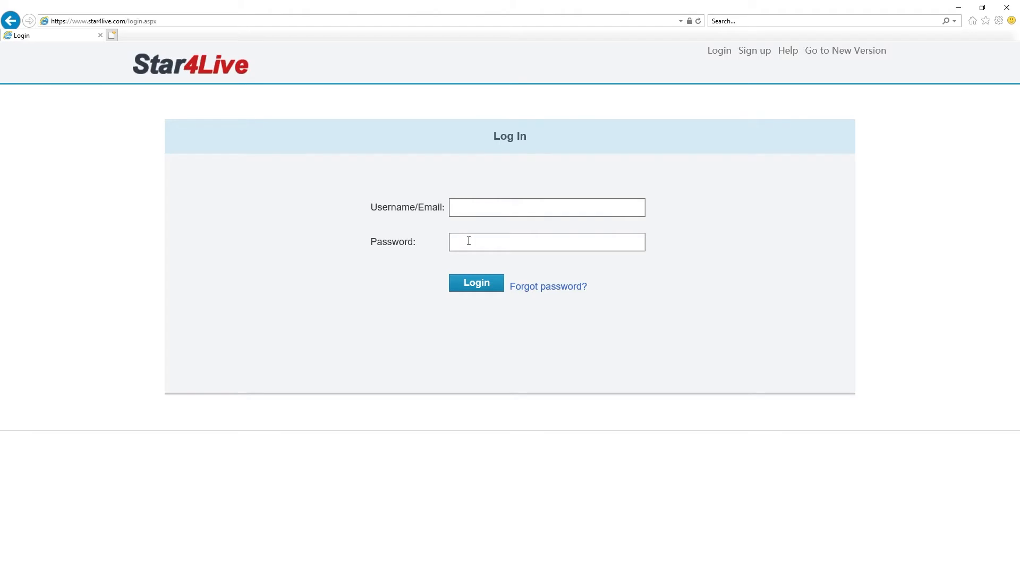
Step: Browse the Sign up page and the Help Document page, returning home after each
{"action": "left_click", "coordinate": [11, 21]}
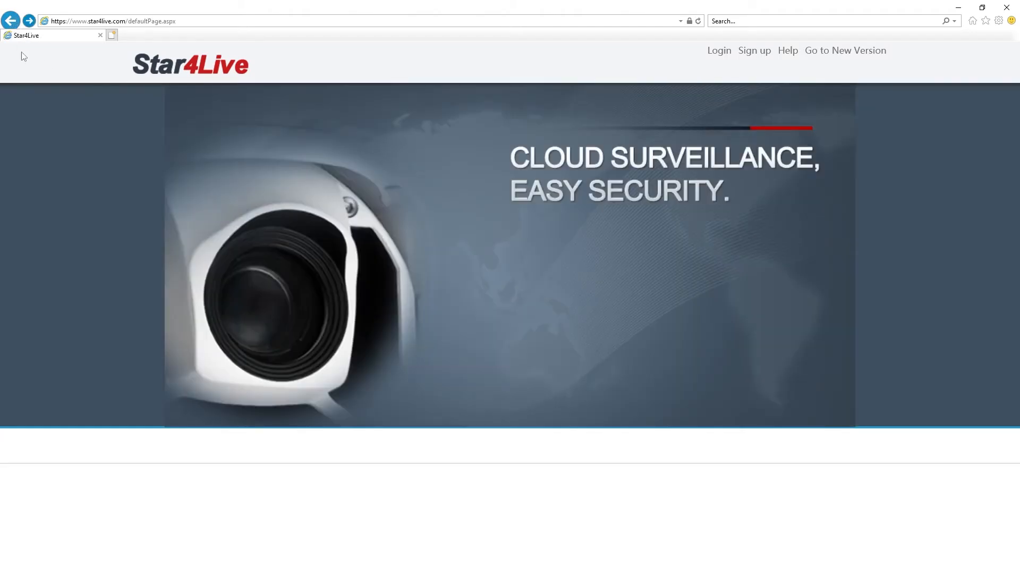
{"action": "left_click", "coordinate": [753, 58]}
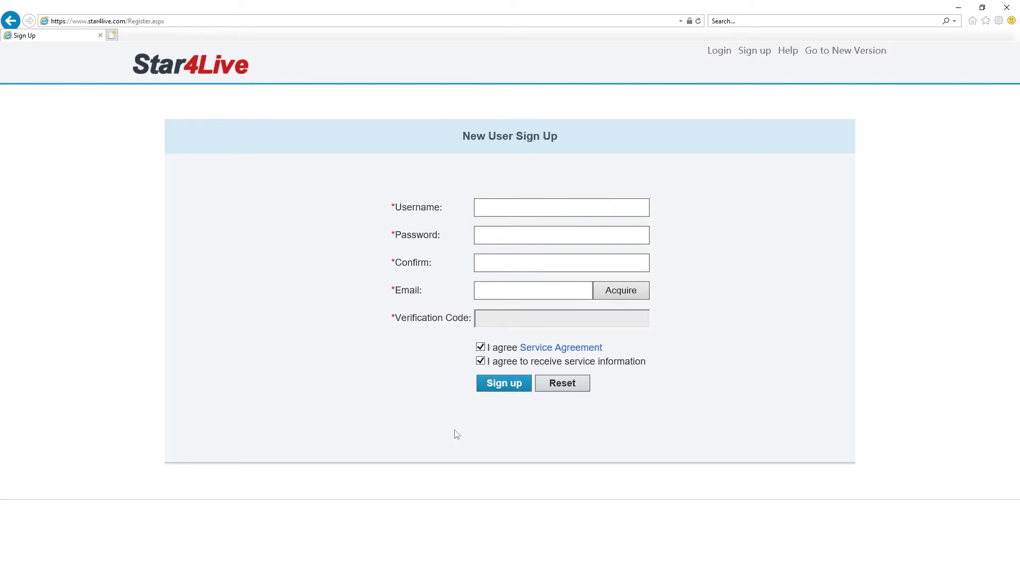
{"action": "left_click", "coordinate": [10, 21]}
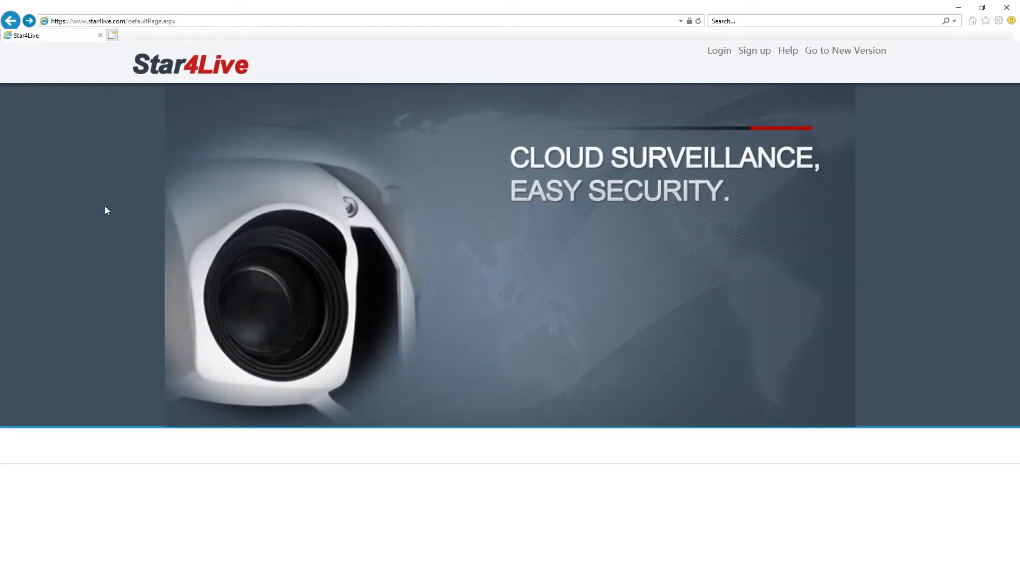
{"action": "left_click", "coordinate": [786, 53]}
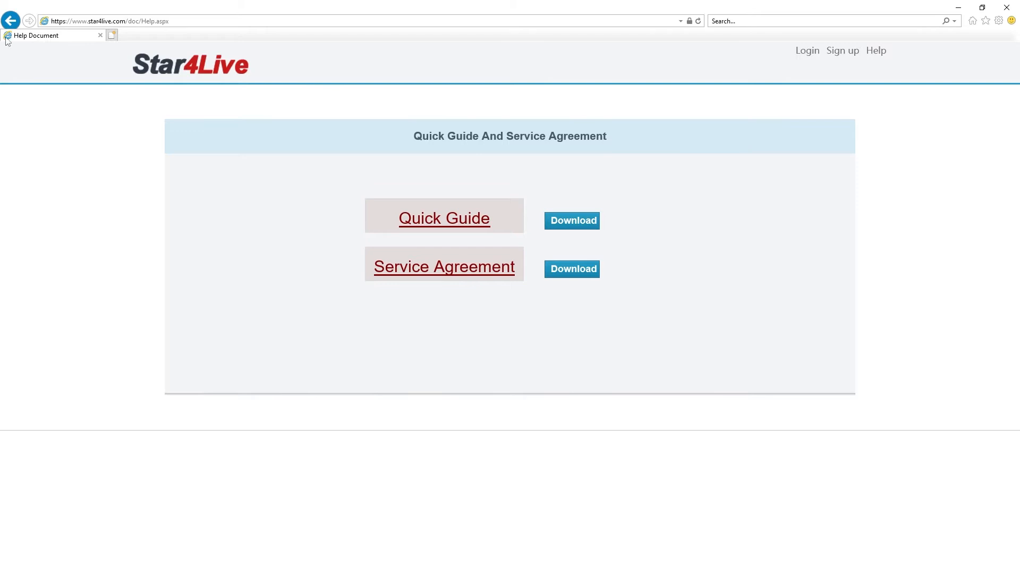
{"action": "left_click", "coordinate": [8, 21]}
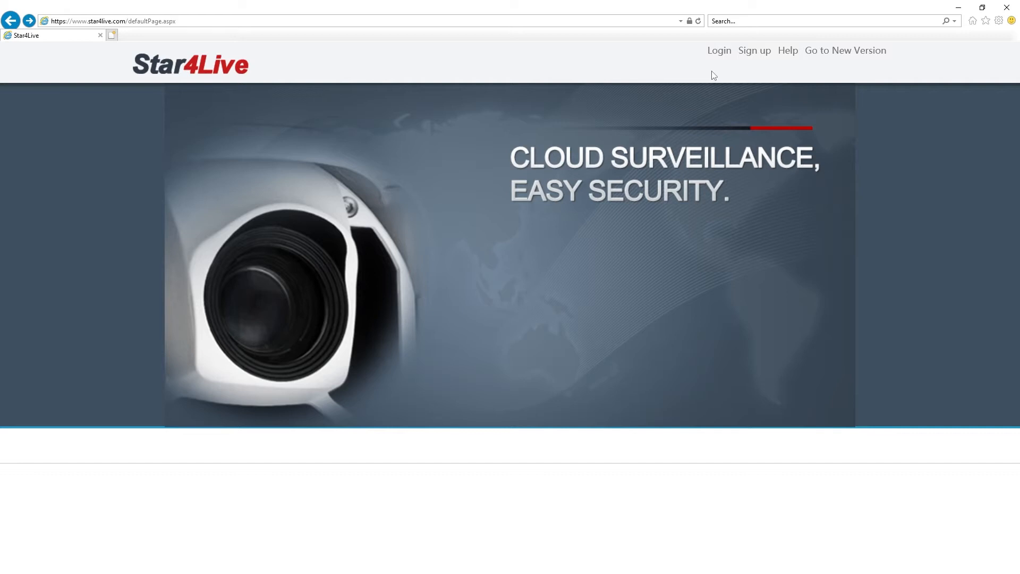
Step: Log in to Star4Live with the demo account's email and password
{"action": "left_click", "coordinate": [718, 53]}
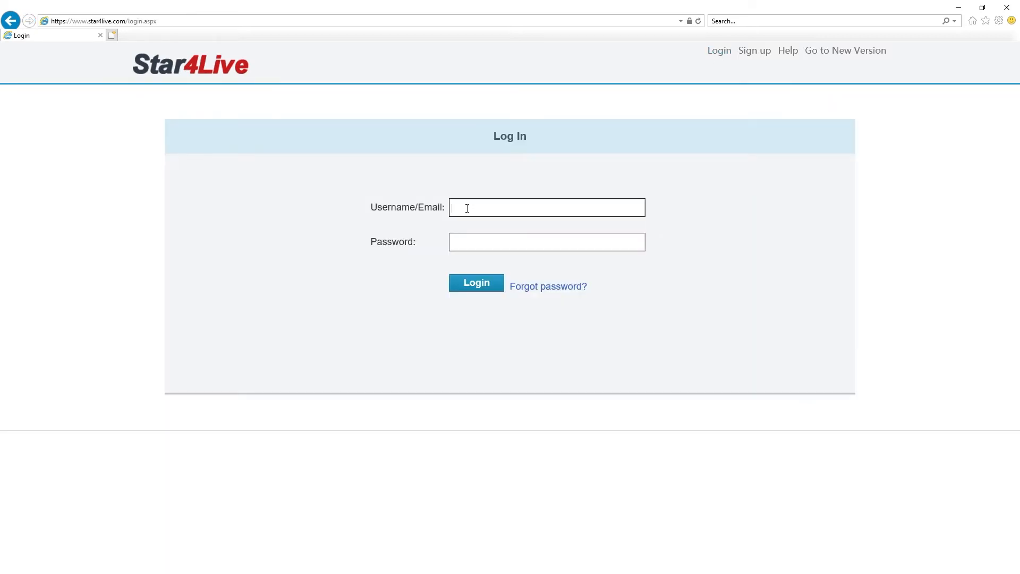
{"action": "key", "text": "Tab"}
{"action": "type", "text": "*********"}
{"action": "left_click", "coordinate": [472, 284]}
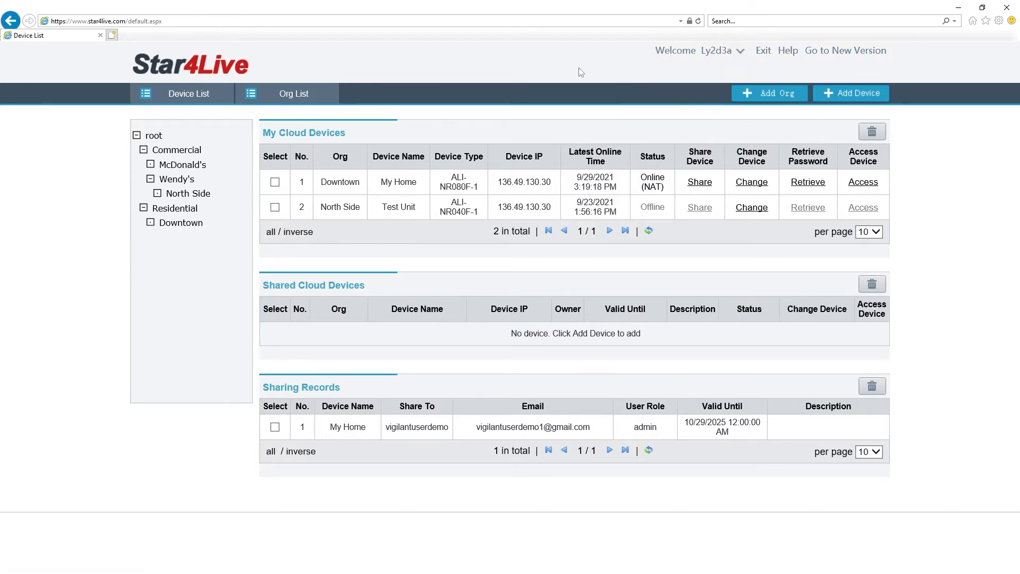
{"action": "mouse_move", "coordinate": [689, 56]}
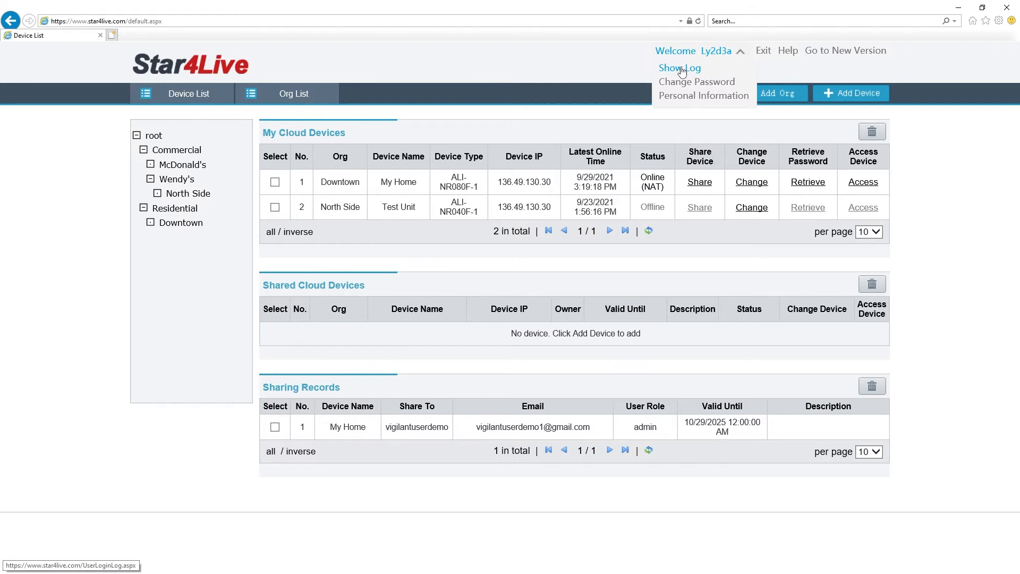
{"action": "left_click", "coordinate": [682, 69]}
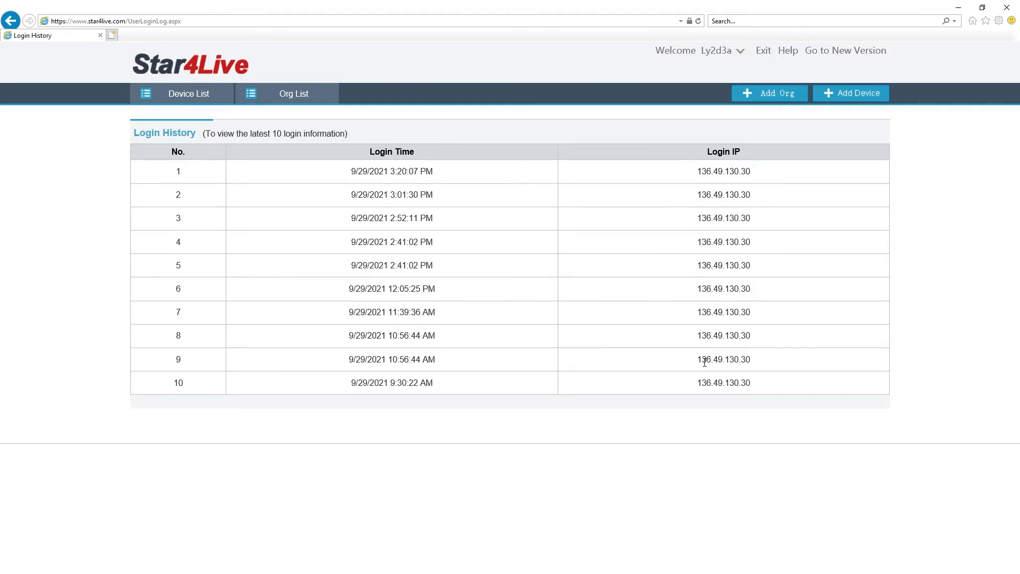
{"action": "left_click", "coordinate": [11, 21]}
{"action": "mouse_move", "coordinate": [679, 54]}
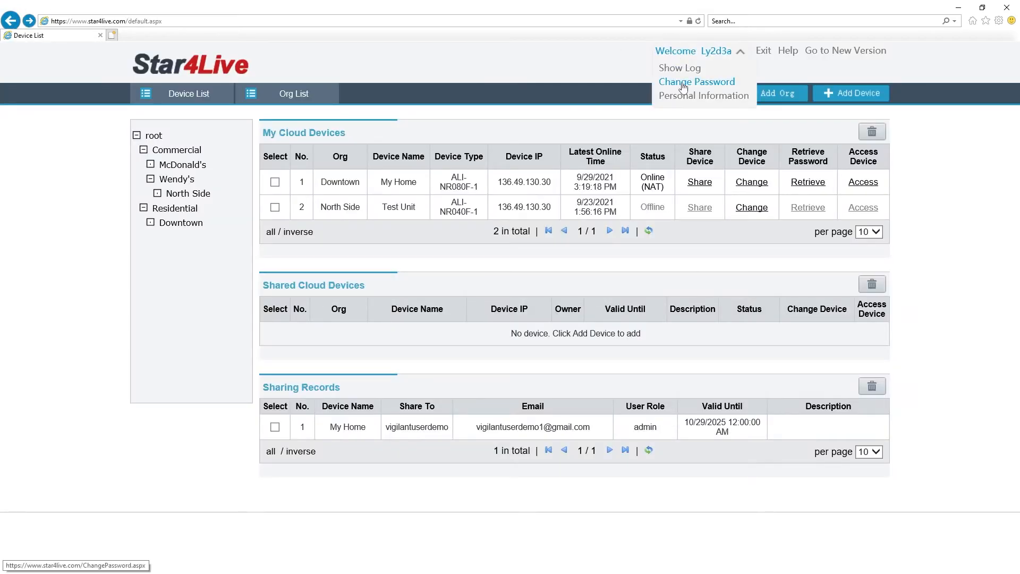
{"action": "left_click", "coordinate": [684, 84]}
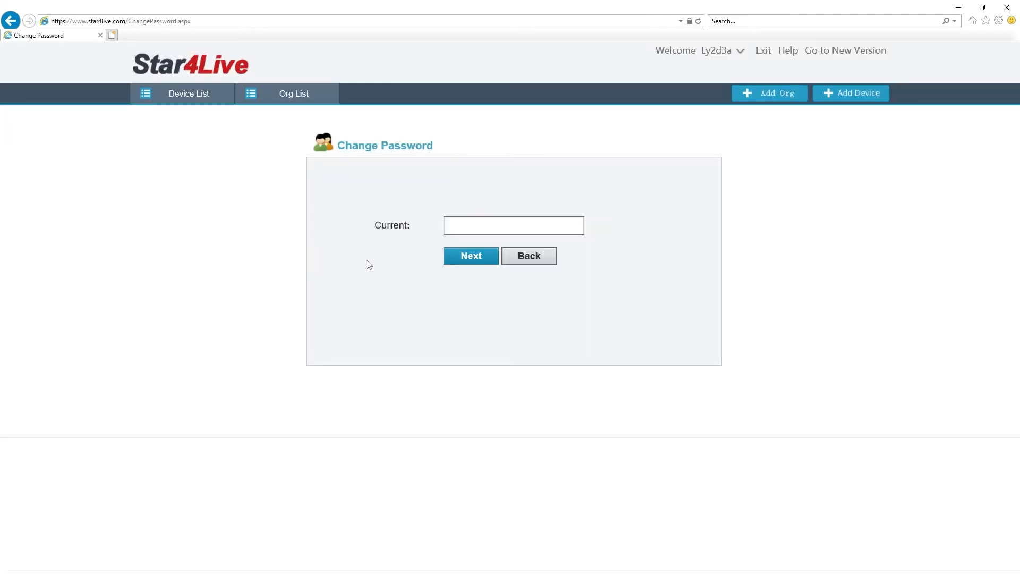
{"action": "left_click", "coordinate": [11, 21]}
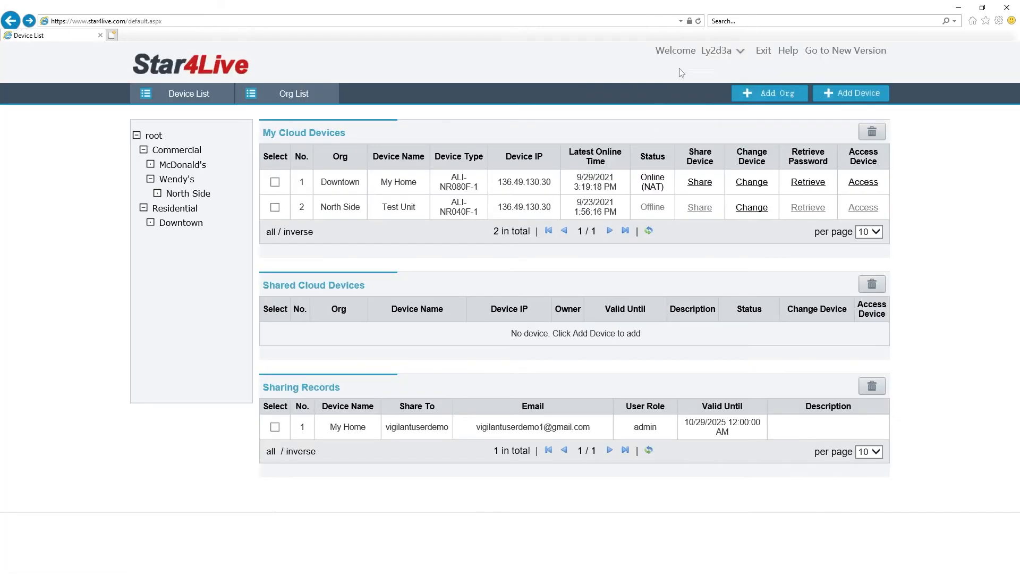
{"action": "mouse_move", "coordinate": [685, 53]}
{"action": "left_click", "coordinate": [686, 95]}
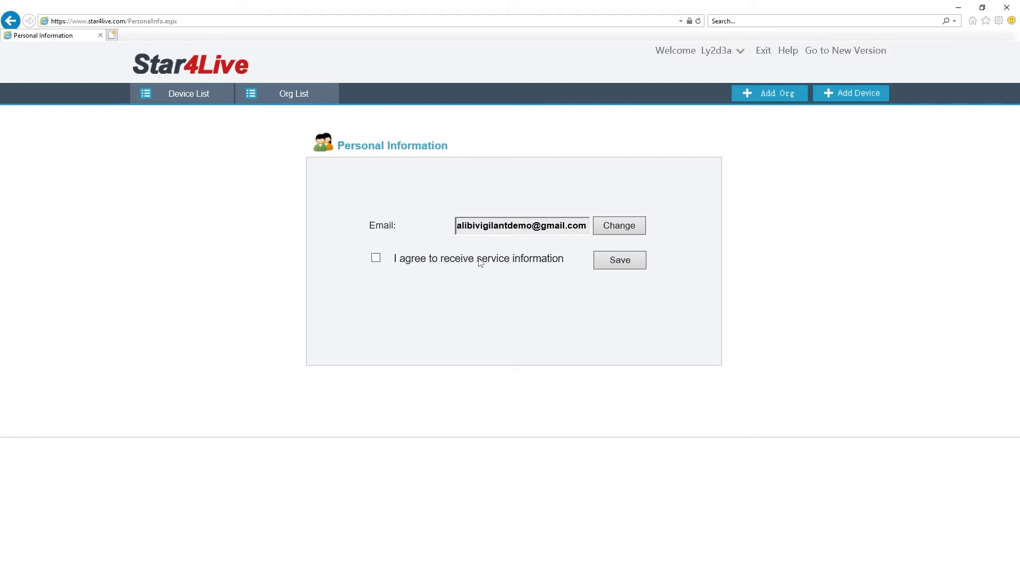
{"action": "left_click", "coordinate": [11, 20]}
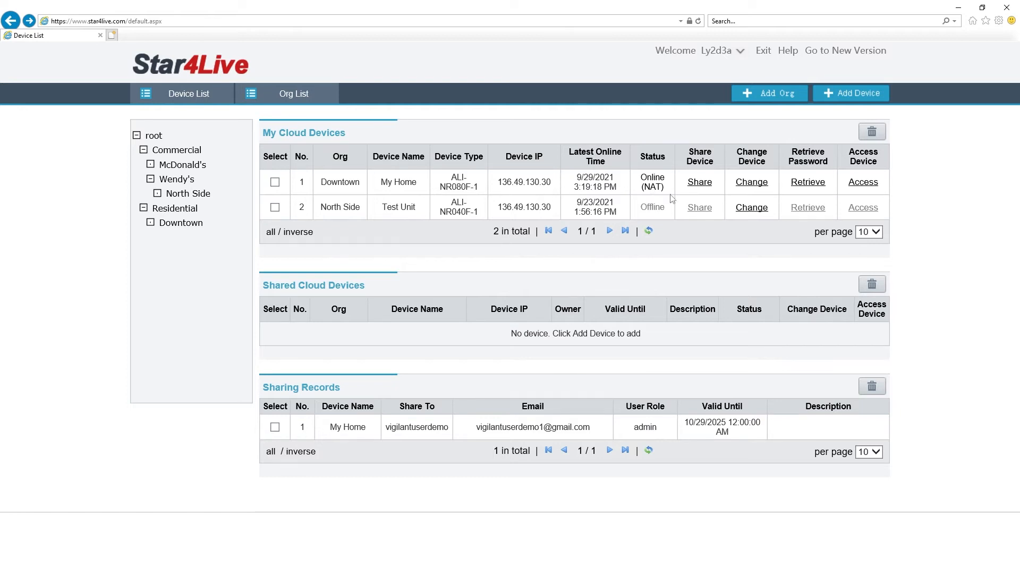
{"action": "left_click", "coordinate": [705, 185]}
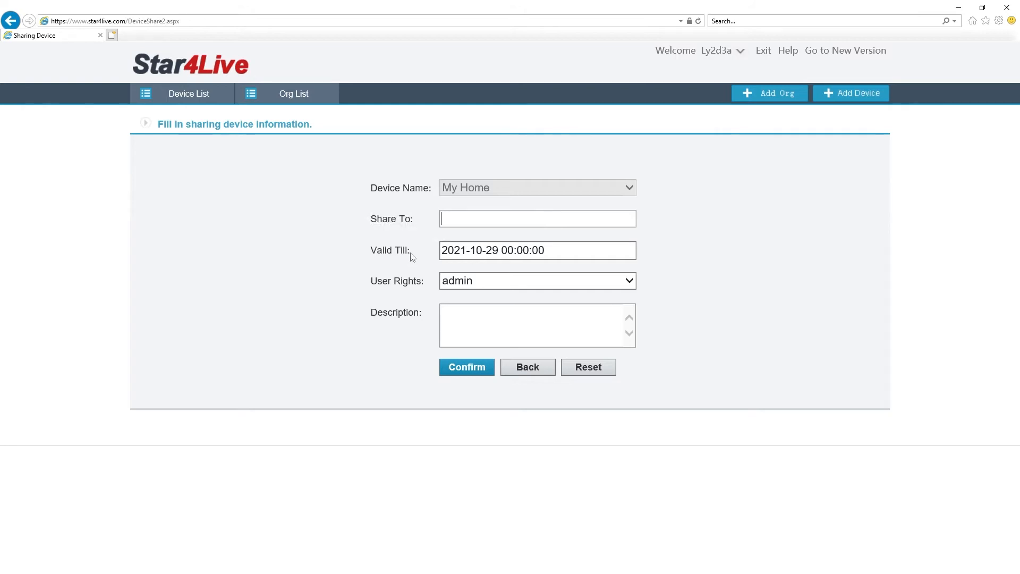
{"action": "left_click", "coordinate": [457, 252]}
{"action": "left_click_drag", "start_coordinate": [455, 253], "coordinate": [466, 254]}
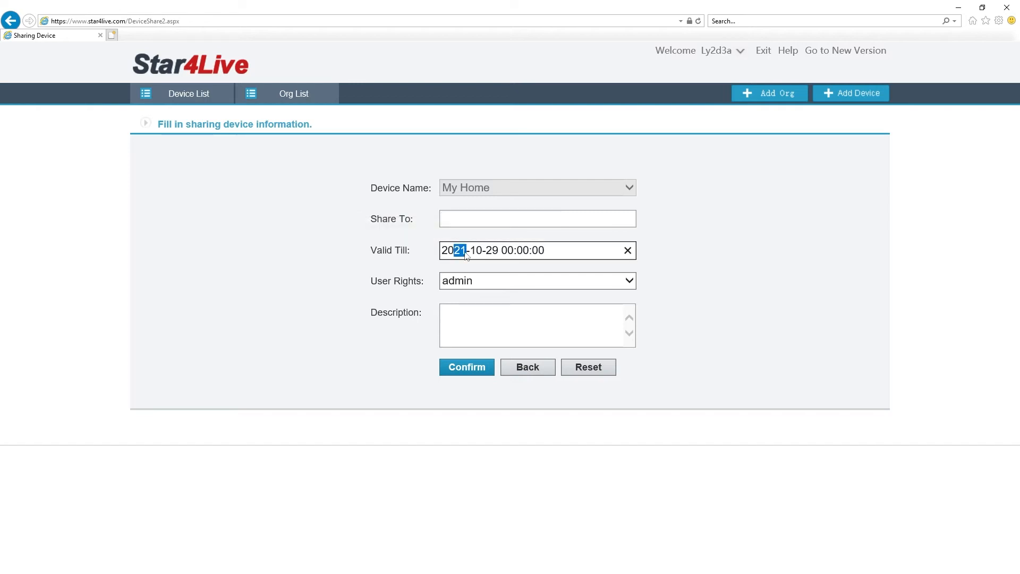
{"action": "type", "text": "30"}
{"action": "mouse_move", "coordinate": [455, 284]}
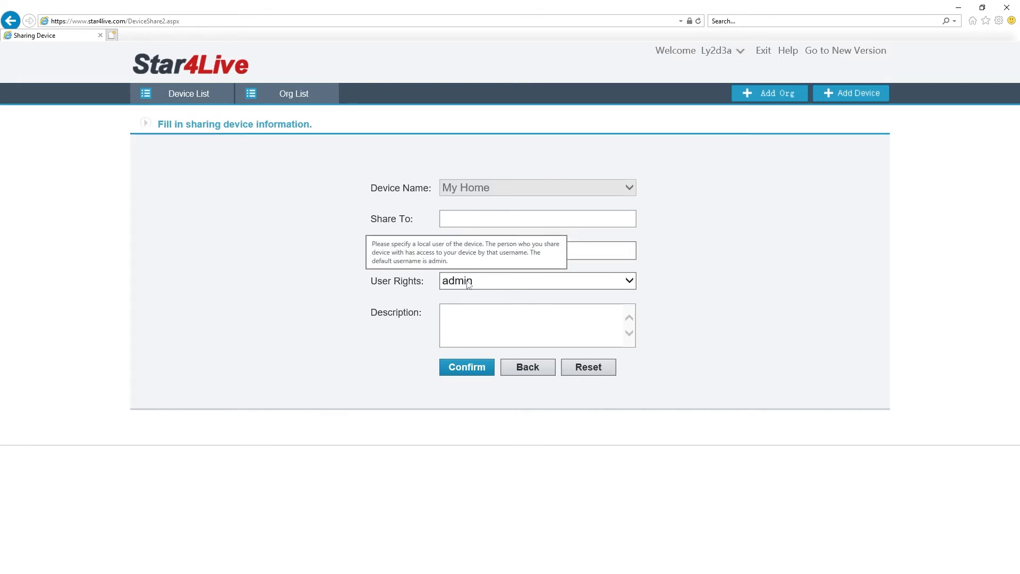
{"action": "left_click", "coordinate": [469, 284]}
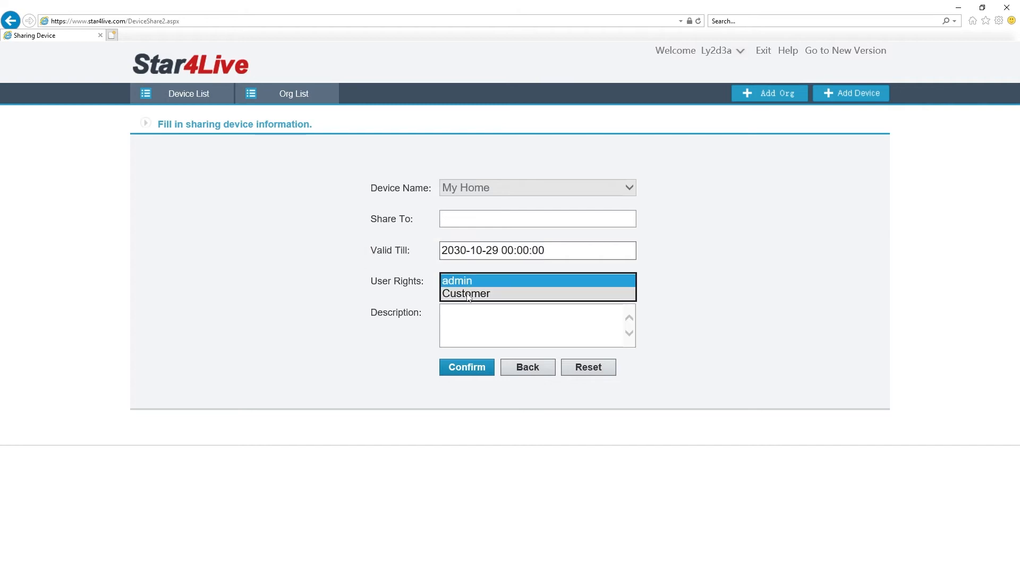
{"action": "left_click", "coordinate": [469, 296]}
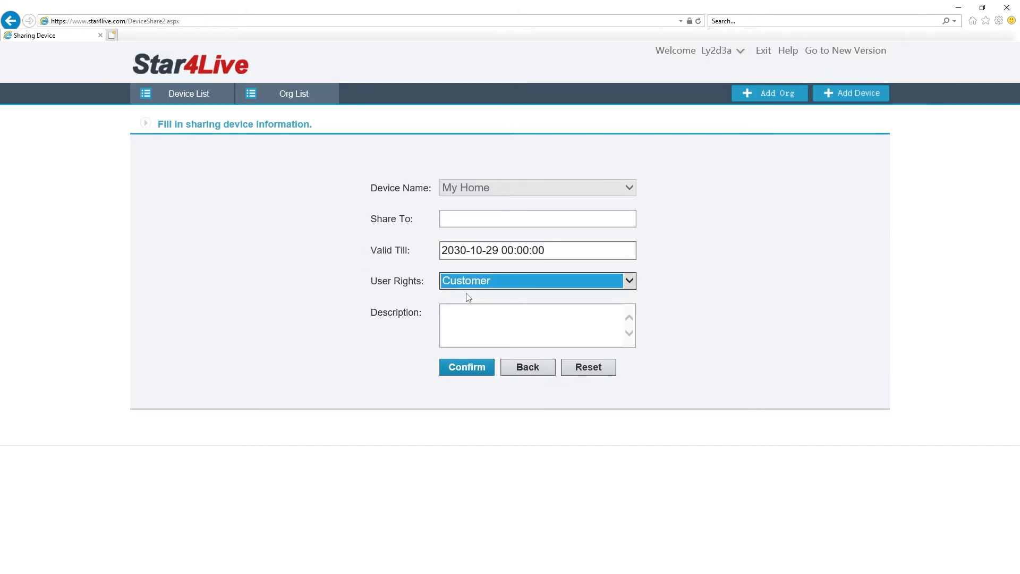
{"action": "left_click", "coordinate": [466, 299]}
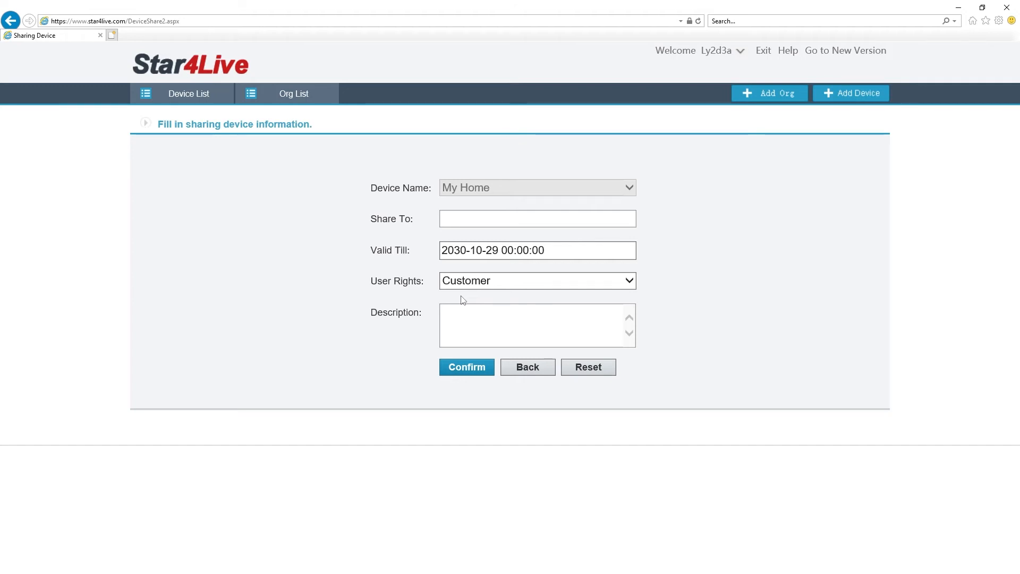
{"action": "left_click", "coordinate": [529, 373]}
{"action": "left_click", "coordinate": [759, 189]}
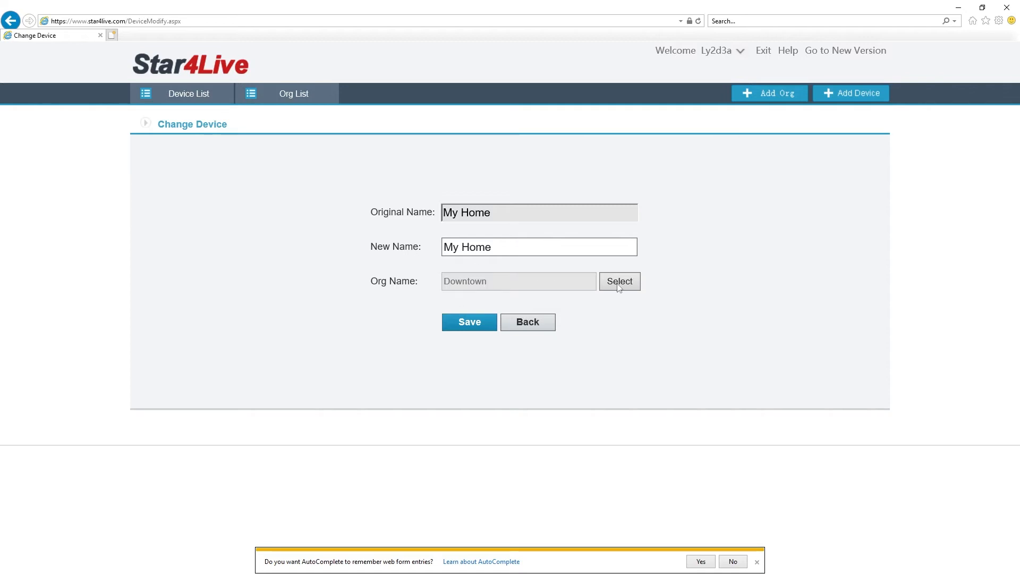
{"action": "left_click", "coordinate": [532, 329]}
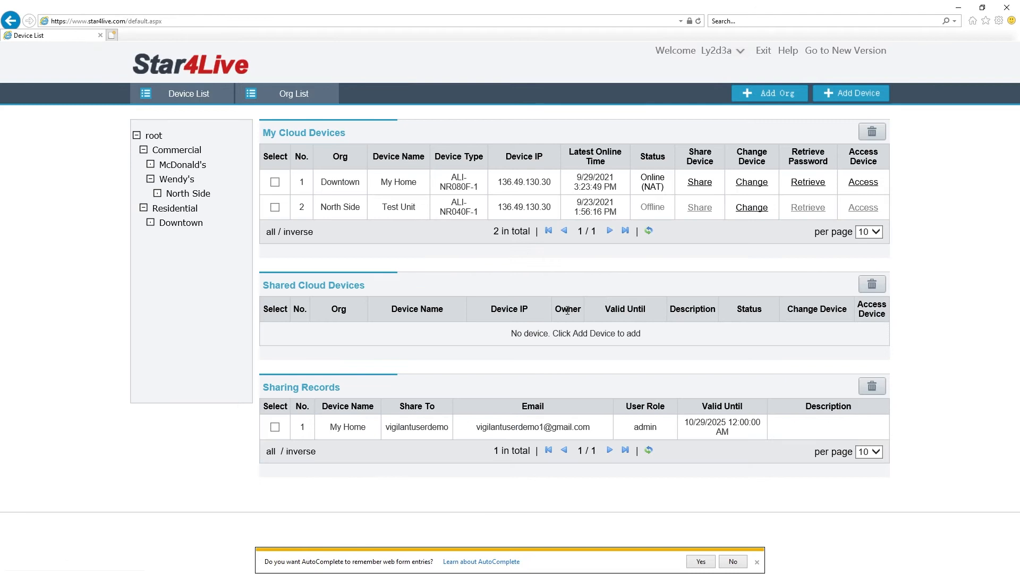
{"action": "left_click", "coordinate": [808, 182]}
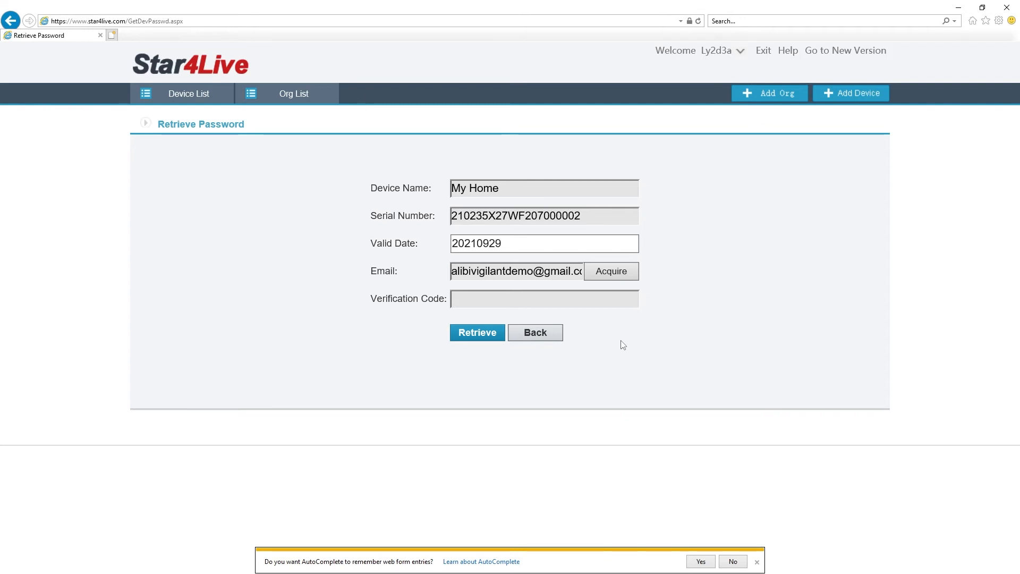
{"action": "left_click", "coordinate": [550, 335]}
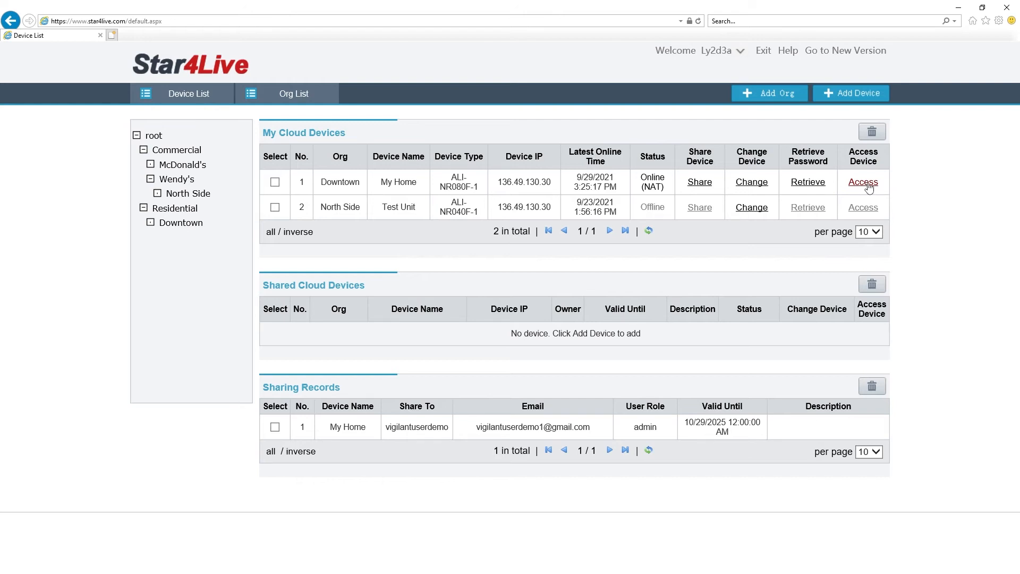
Step: Open My Home's recorder web interface, start IP Camera 01 live view, then stop all streams
{"action": "left_click", "coordinate": [864, 182]}
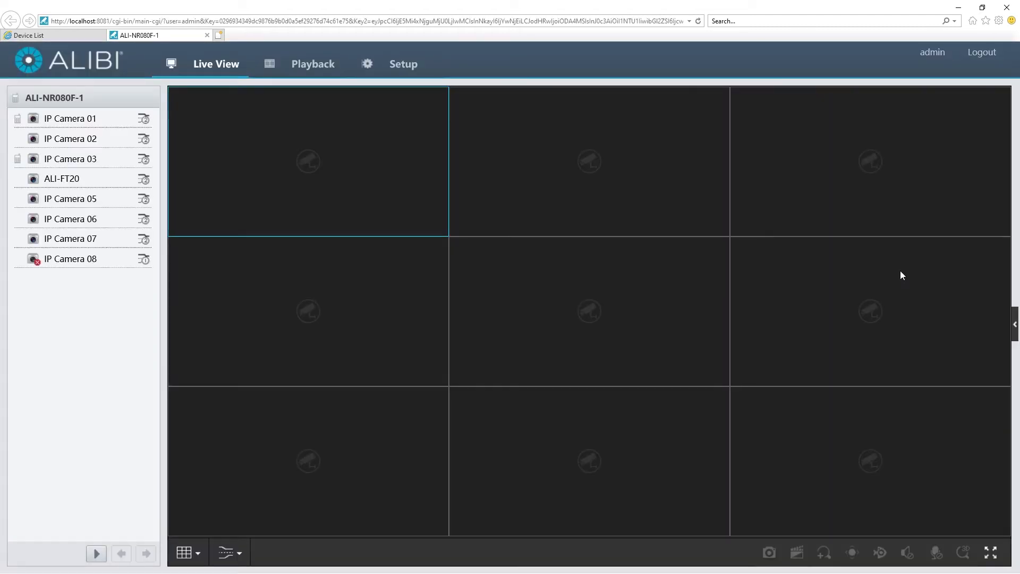
{"action": "left_click", "coordinate": [34, 119]}
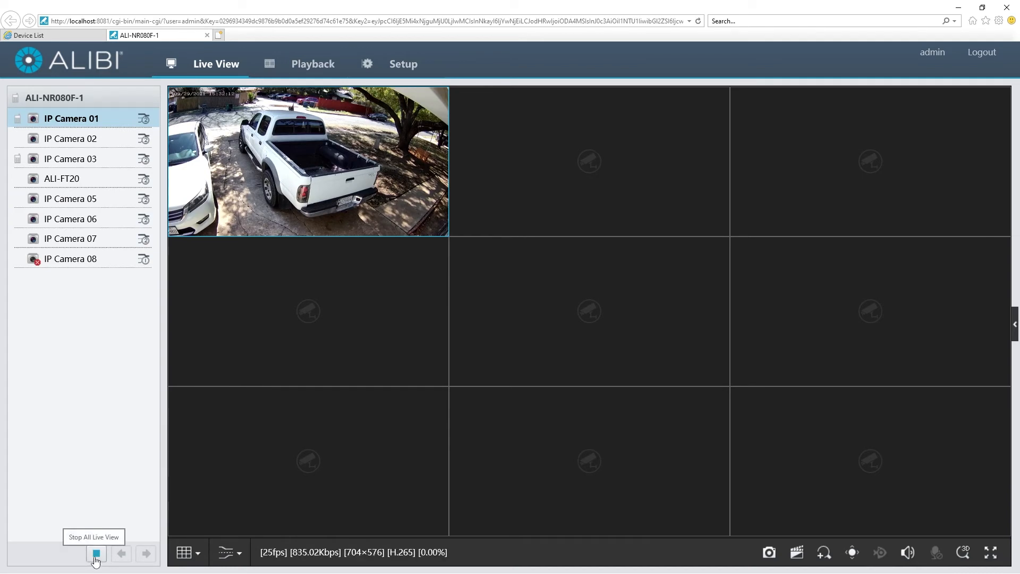
{"action": "left_click", "coordinate": [95, 557]}
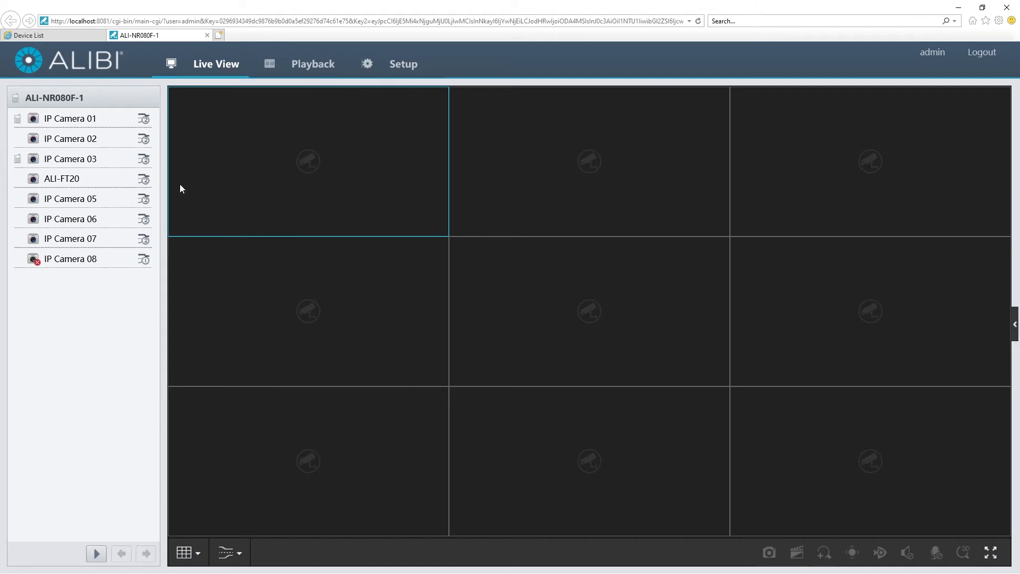
Step: Browse the recorder's Playback page and the camera firmware upgrade settings
{"action": "left_click", "coordinate": [309, 70]}
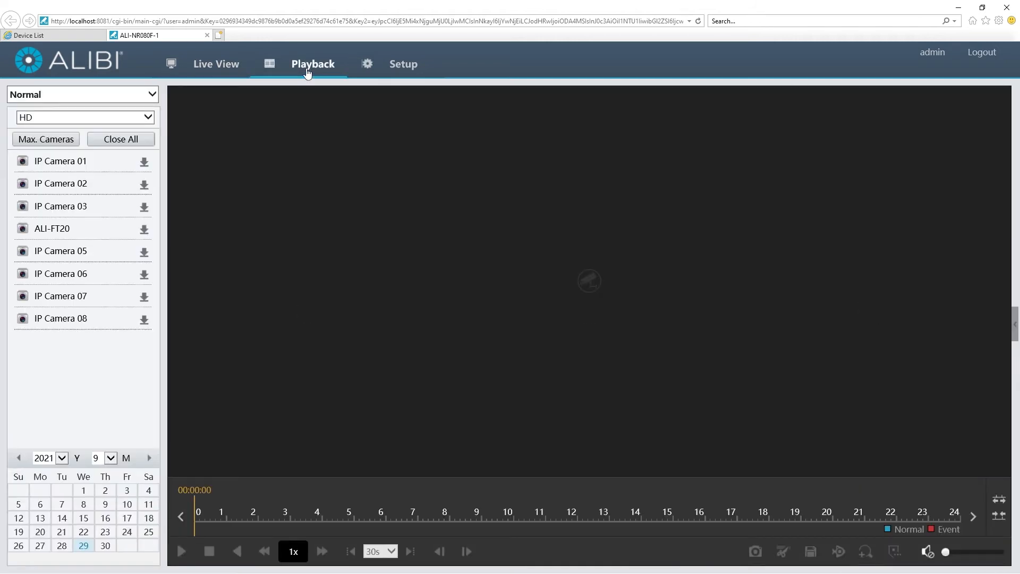
{"action": "left_click", "coordinate": [403, 66]}
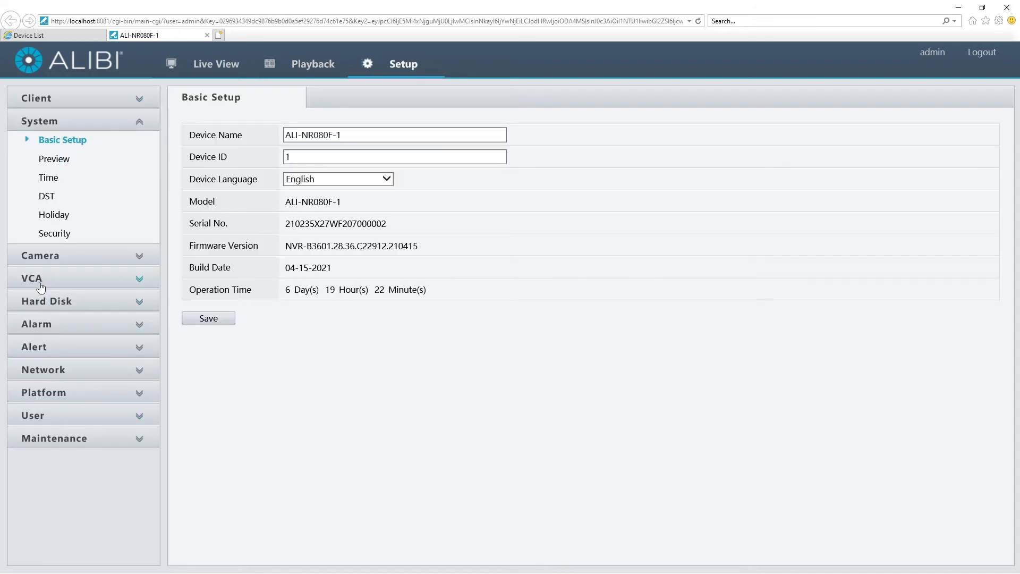
{"action": "left_click", "coordinate": [31, 259]}
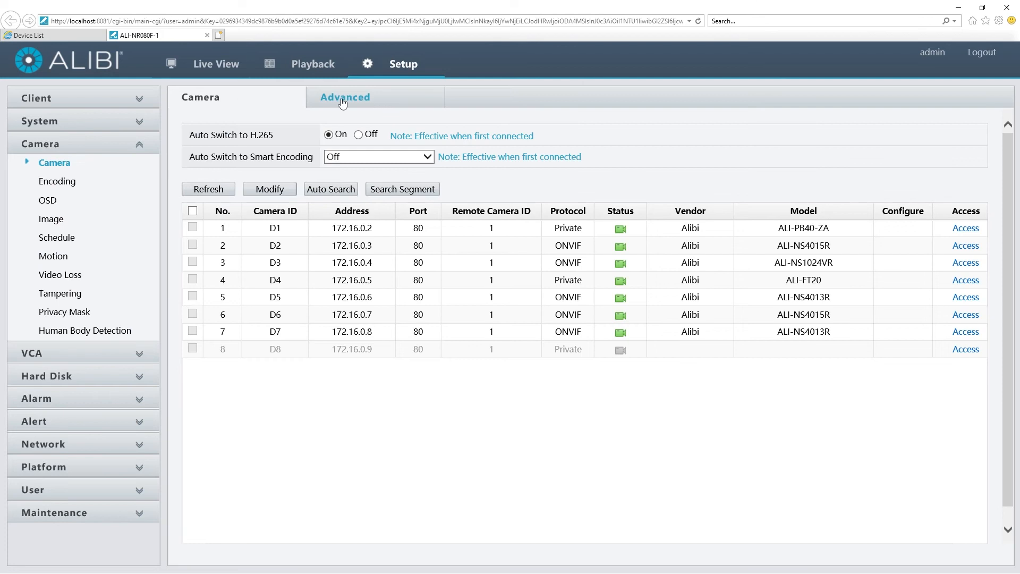
{"action": "left_click", "coordinate": [343, 103]}
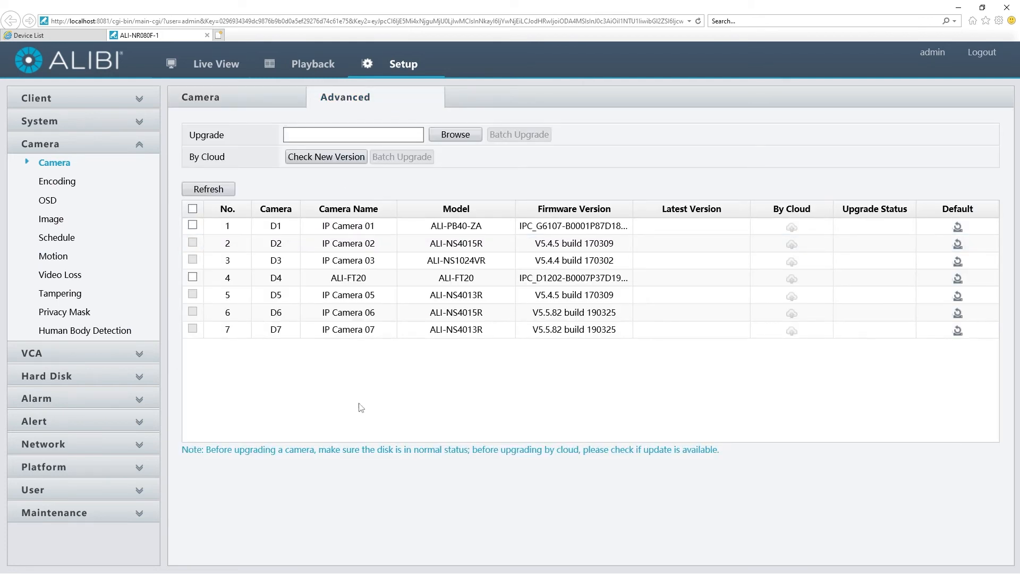
Step: View the recorder's Maintenance page, then switch back to the Star4Live Device List tab
{"action": "left_click", "coordinate": [46, 515]}
{"action": "left_click", "coordinate": [67, 458]}
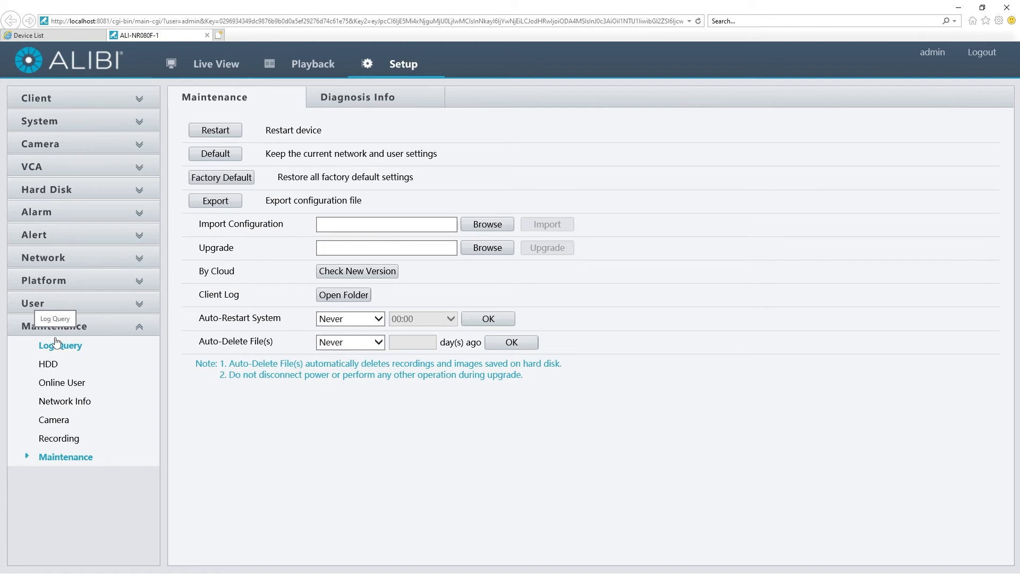
{"action": "left_click", "coordinate": [58, 36]}
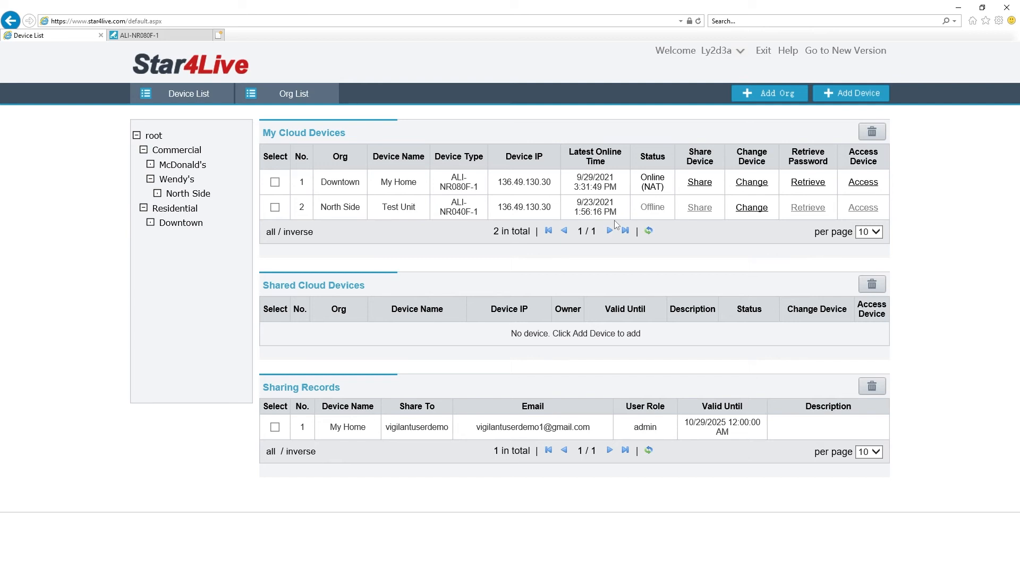
Step: Open the Org List and collapse the Commercial and Residential branches of the tree
{"action": "left_click", "coordinate": [288, 97]}
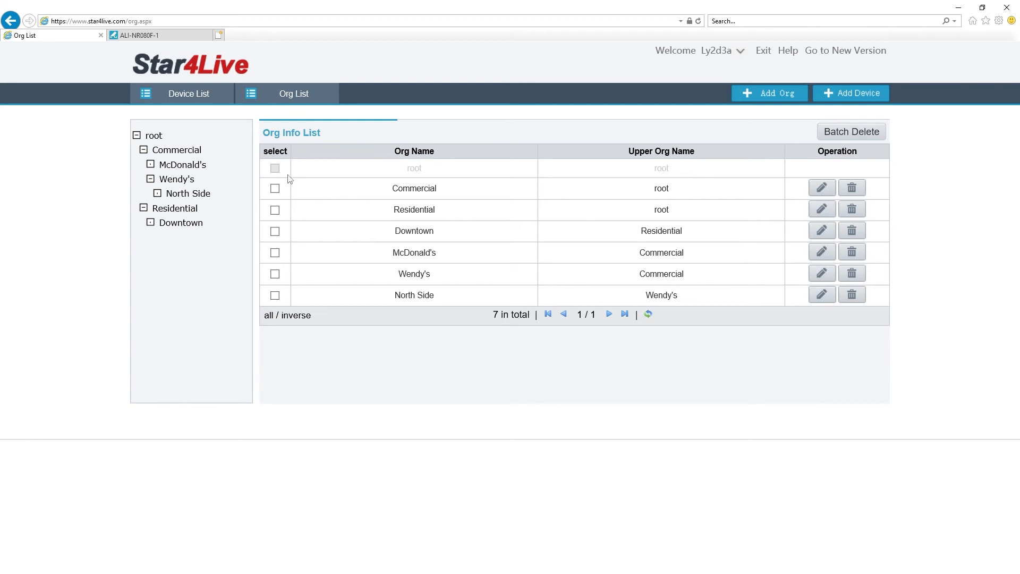
{"action": "left_click", "coordinate": [144, 150]}
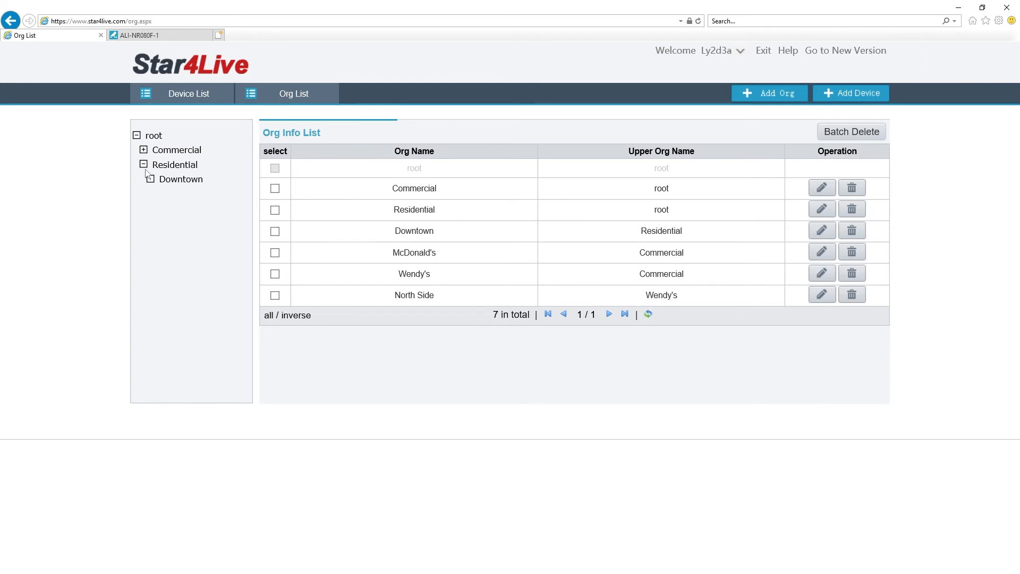
{"action": "left_click", "coordinate": [144, 165]}
Step: Add a new root-level organization named Family
{"action": "left_click", "coordinate": [764, 94]}
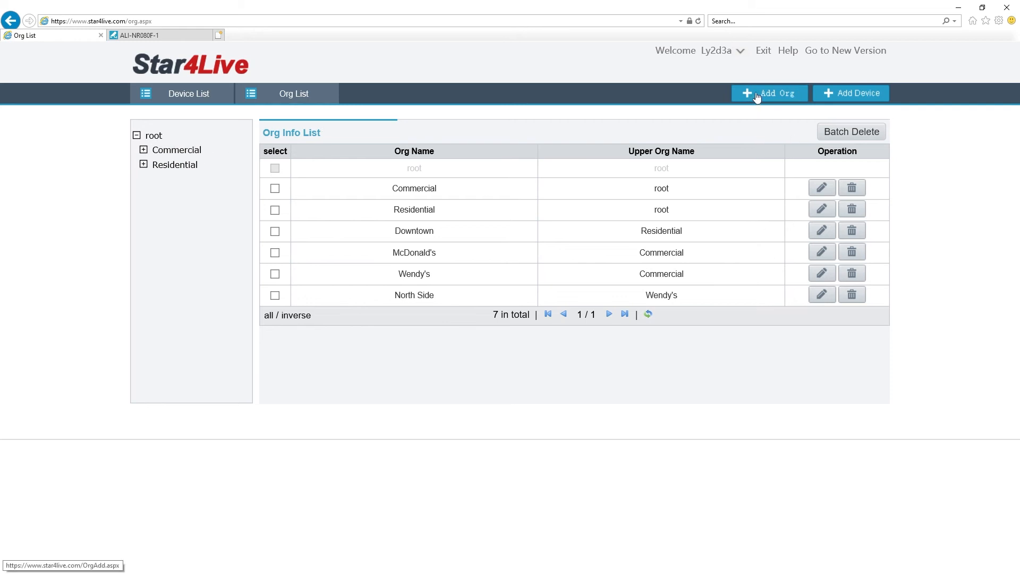
{"action": "left_click", "coordinate": [488, 256]}
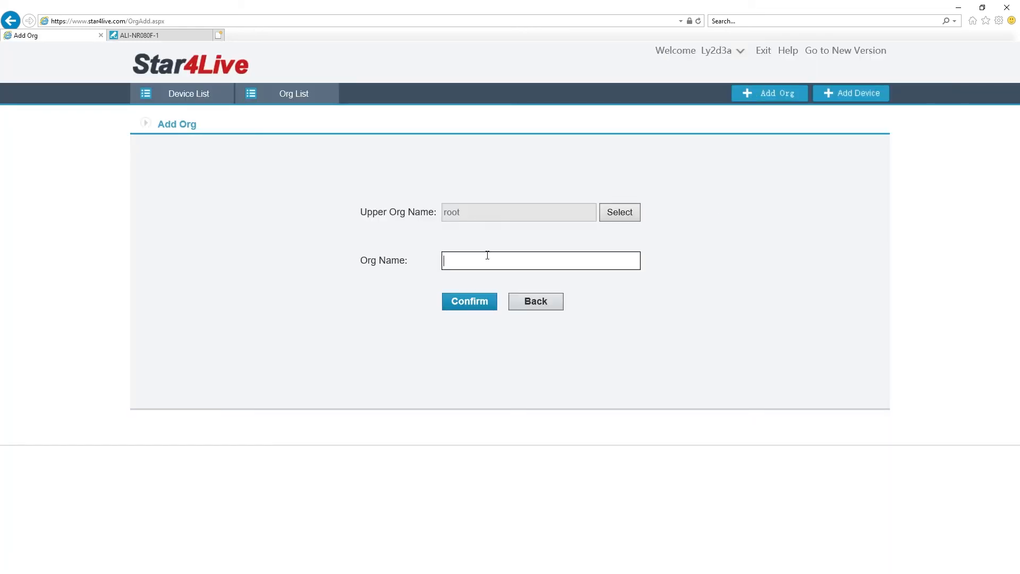
{"action": "type", "text": "band"}
{"action": "key", "text": "BackSpace"}
{"action": "key", "text": "BackSpace"}
{"action": "key", "text": "BackSpace"}
{"action": "key", "text": "BackSpace"}
{"action": "type", "text": "Family"}
{"action": "left_click", "coordinate": [473, 301]}
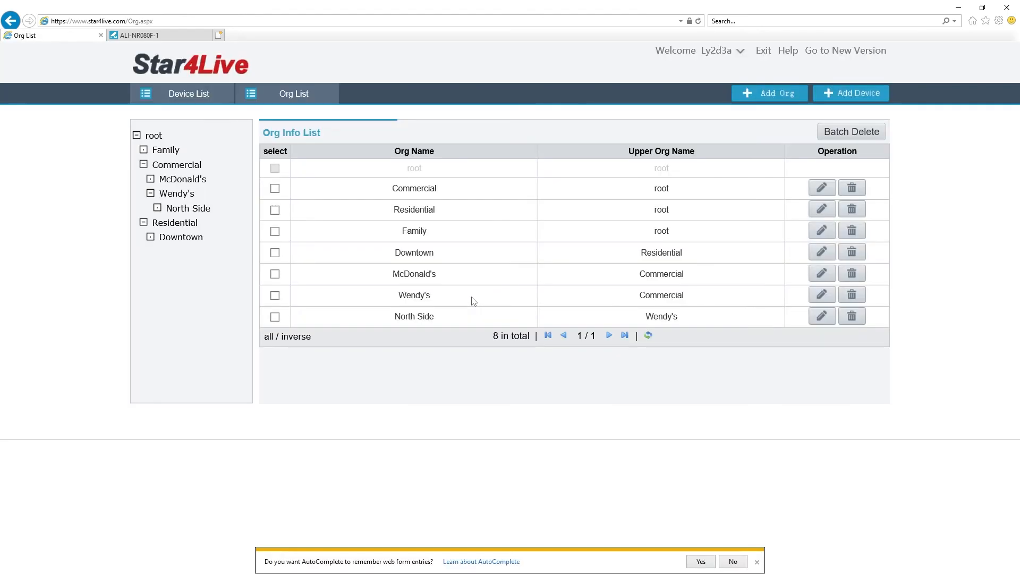
Step: Collapse and re-expand the Commercial branch, then return to the Device List
{"action": "left_click", "coordinate": [143, 165]}
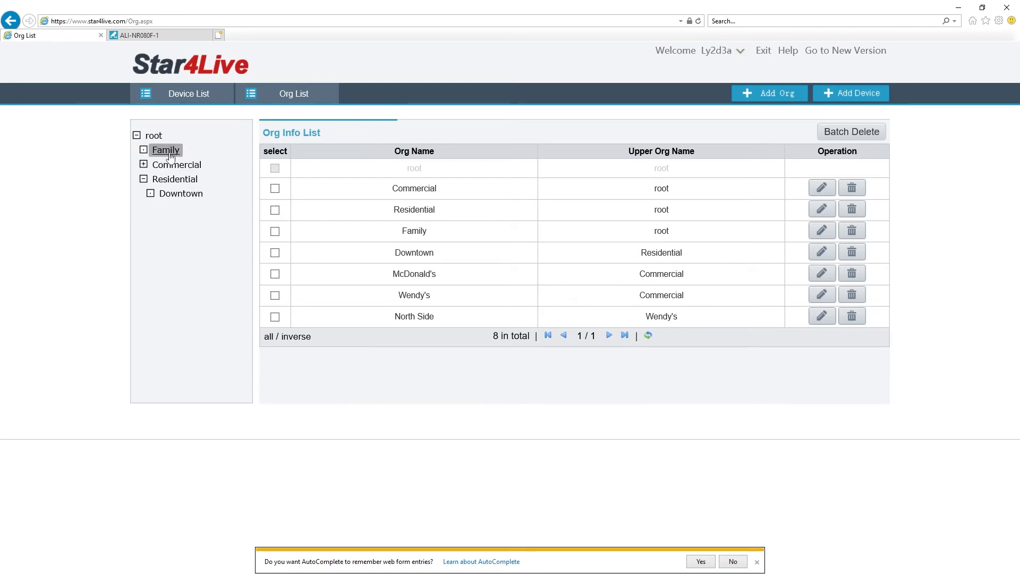
{"action": "left_click", "coordinate": [144, 165]}
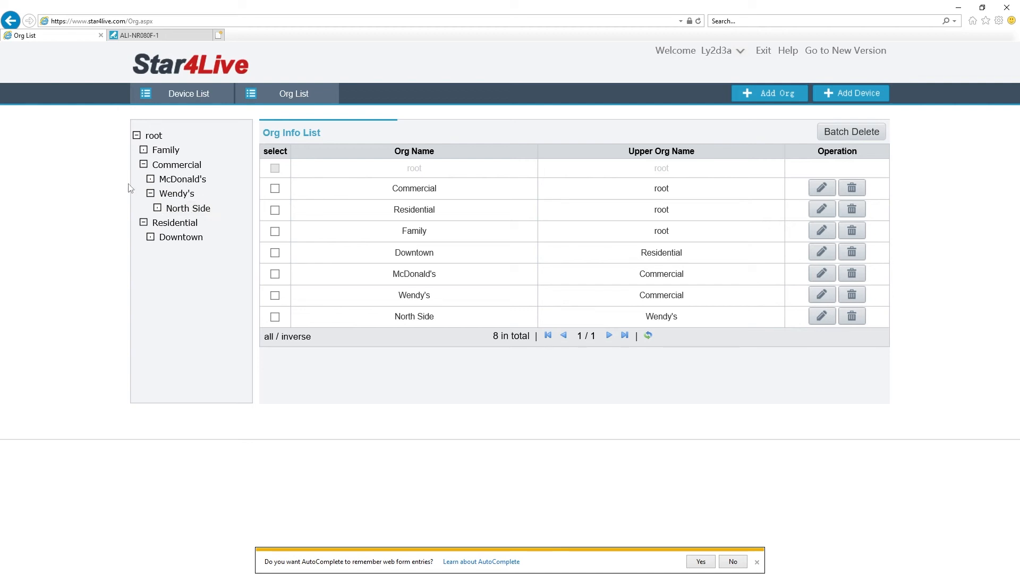
{"action": "left_click", "coordinate": [189, 98]}
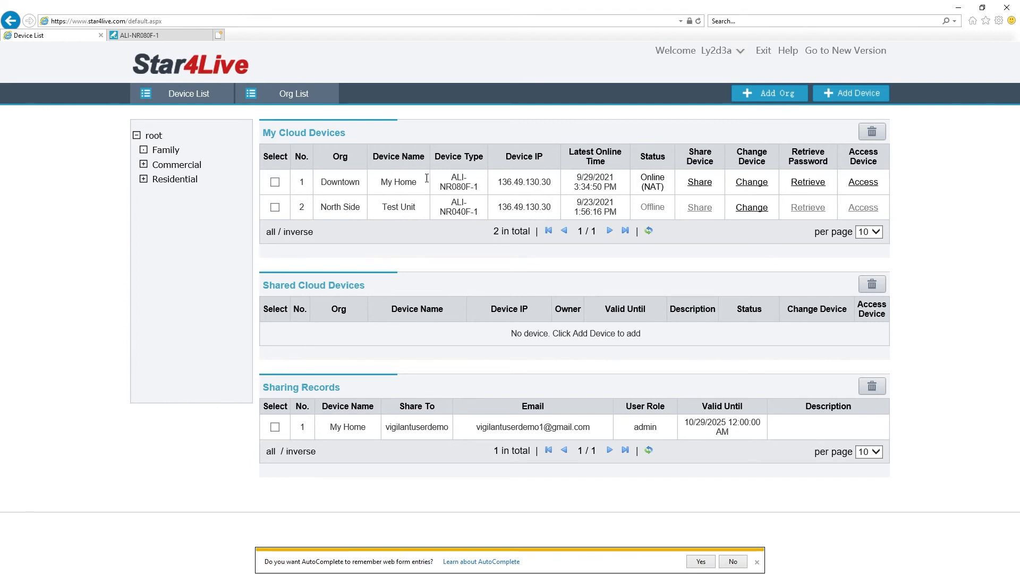
Step: Reassign My Home from Downtown to the Family org, then filter the list to Commercial
{"action": "left_click", "coordinate": [757, 186]}
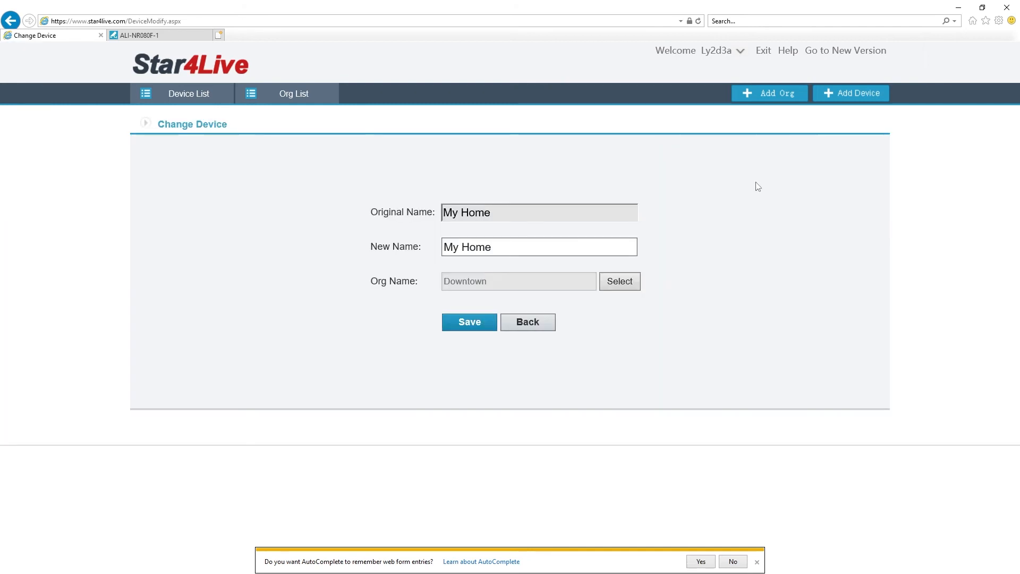
{"action": "left_click", "coordinate": [620, 283]}
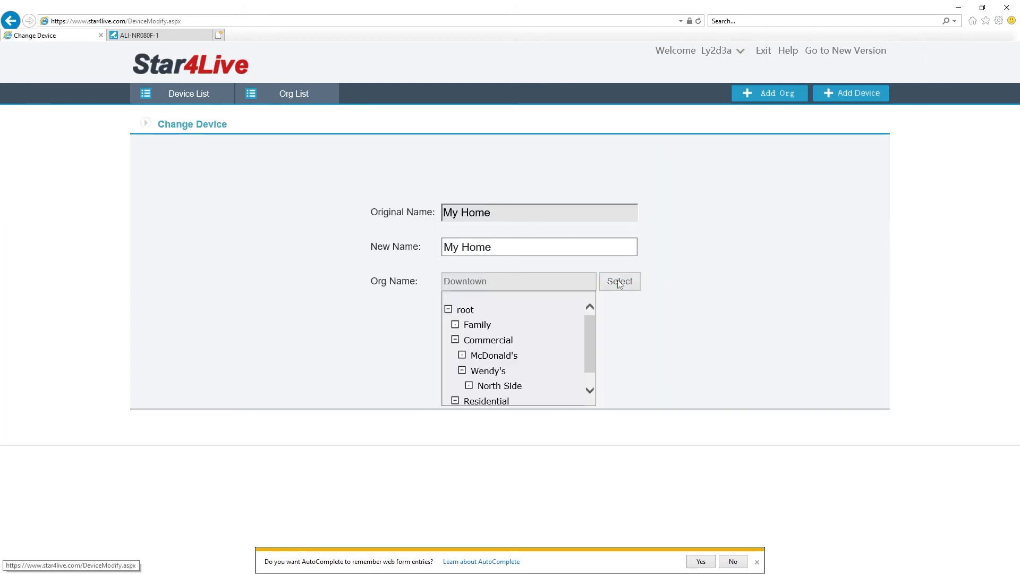
{"action": "left_click", "coordinate": [476, 325]}
{"action": "left_click", "coordinate": [482, 326]}
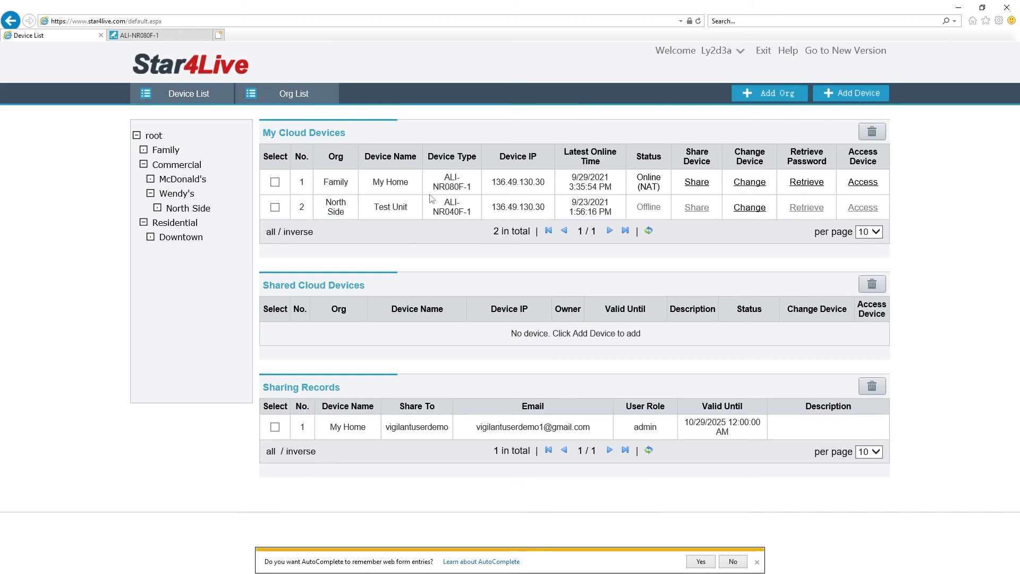
{"action": "left_click", "coordinate": [174, 165]}
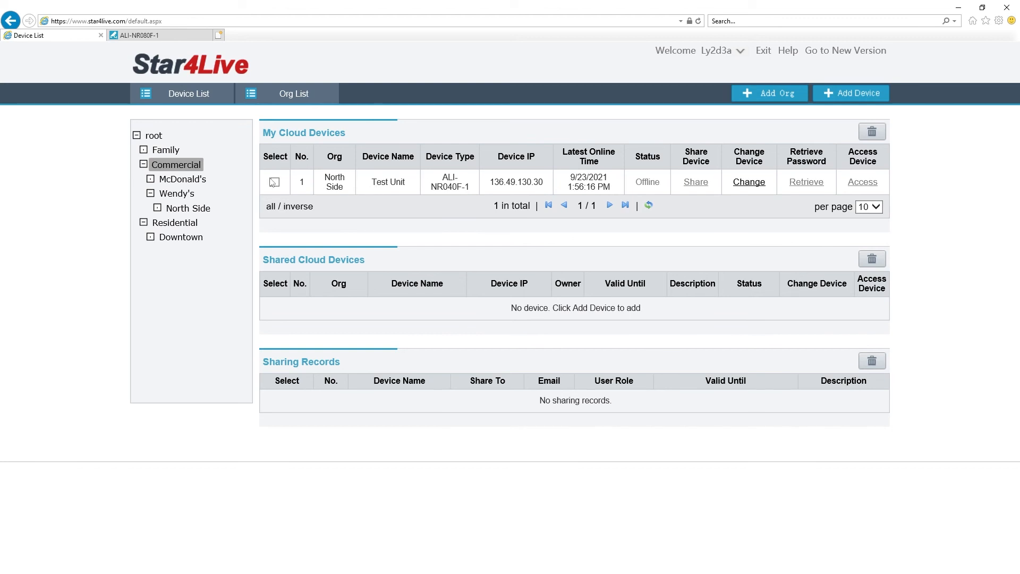
Step: Filter the device list to the Family org, showing only My Home
{"action": "left_click", "coordinate": [164, 154]}
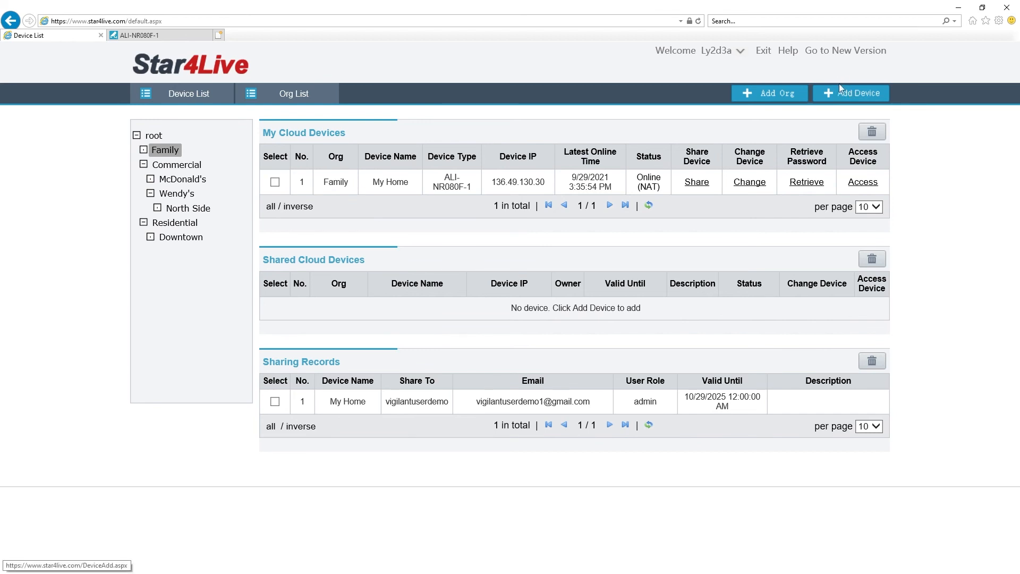
Step: Copy the ALI-NR080F-1 Register Code from Network > P2P, then return to Star4Live
{"action": "left_click", "coordinate": [139, 35]}
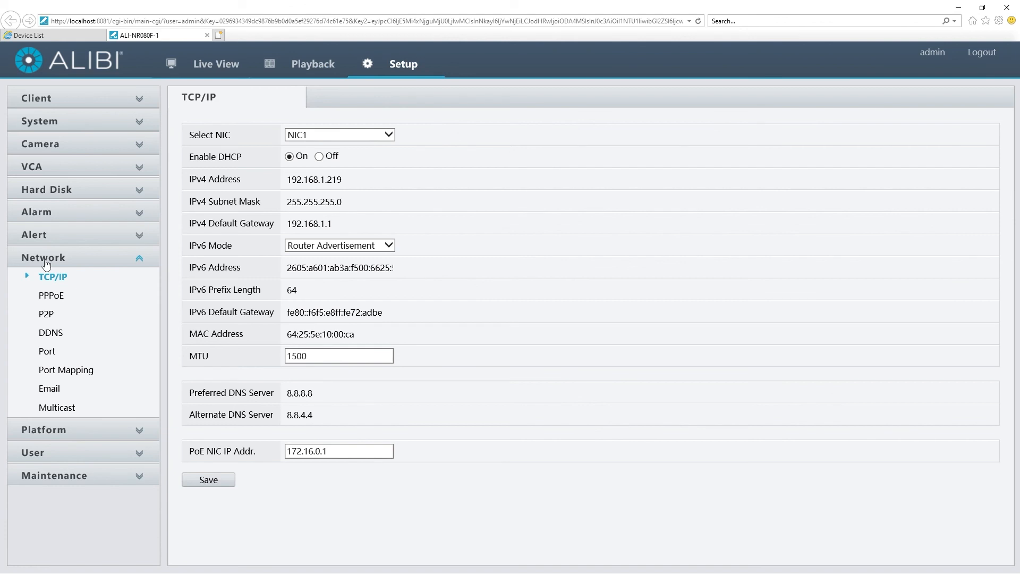
{"action": "left_click", "coordinate": [46, 315]}
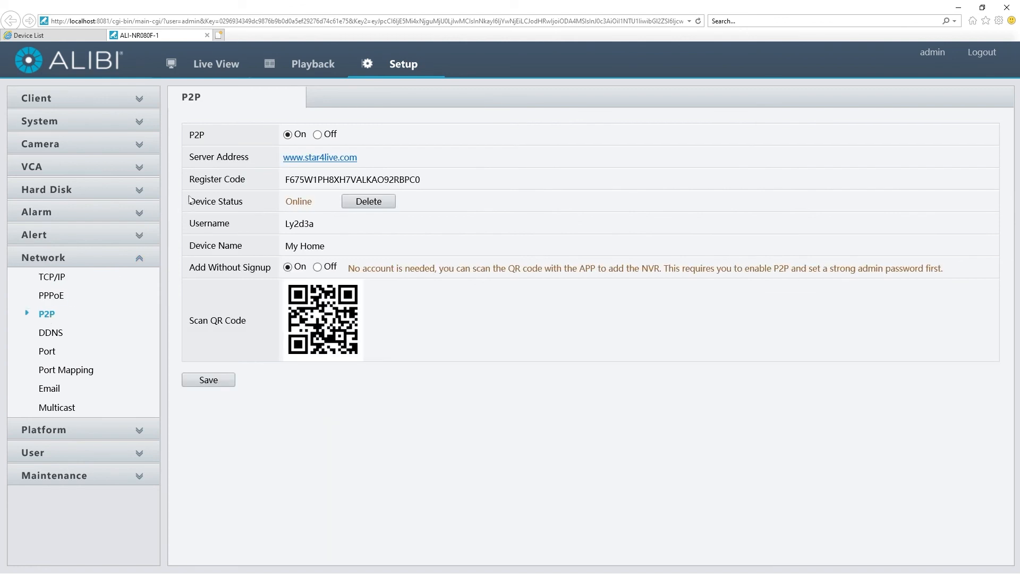
{"action": "left_click_drag", "start_coordinate": [188, 180], "coordinate": [246, 181]}
{"action": "left_click", "coordinate": [421, 181]}
{"action": "left_click_drag", "start_coordinate": [422, 182], "coordinate": [287, 181]}
{"action": "right_click", "coordinate": [292, 179]}
{"action": "left_click", "coordinate": [327, 211]}
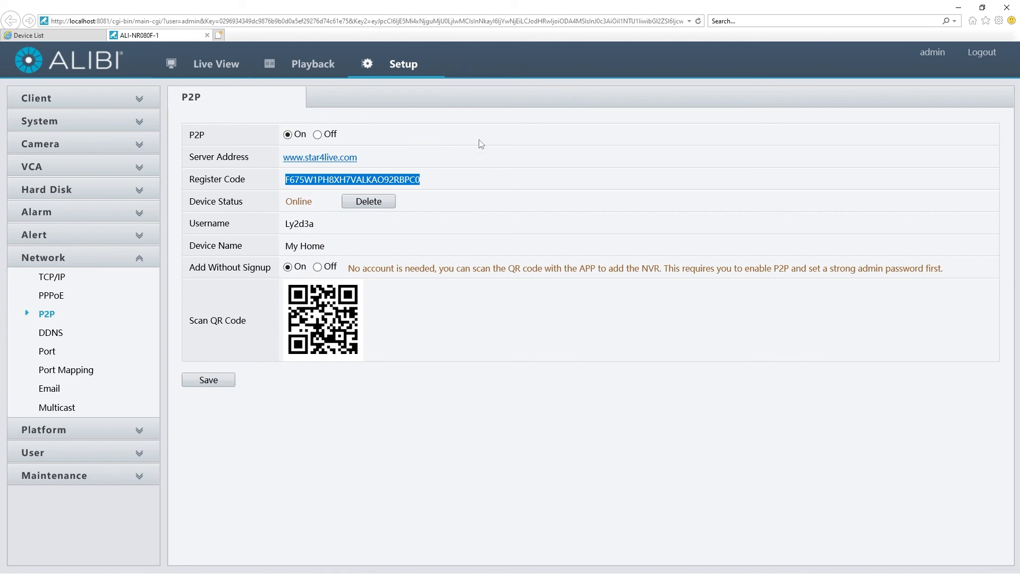
{"action": "left_click", "coordinate": [53, 36]}
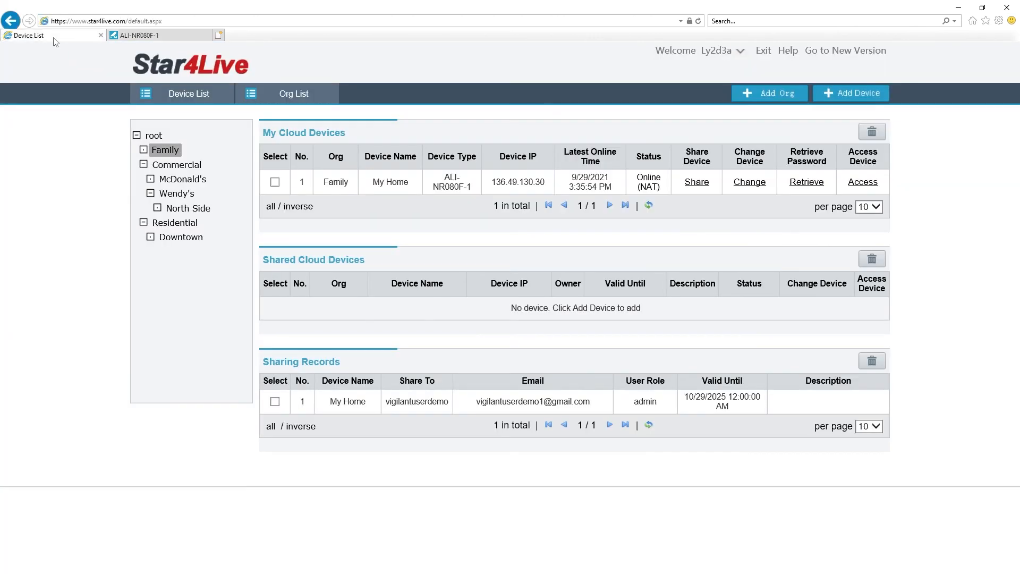
Step: Fill Add Device with the pasted register code and Family organization, then return to the list
{"action": "left_click", "coordinate": [838, 99]}
{"action": "left_click", "coordinate": [463, 213]}
{"action": "right_click", "coordinate": [463, 214]}
{"action": "left_click", "coordinate": [483, 262]}
{"action": "left_click", "coordinate": [463, 245]}
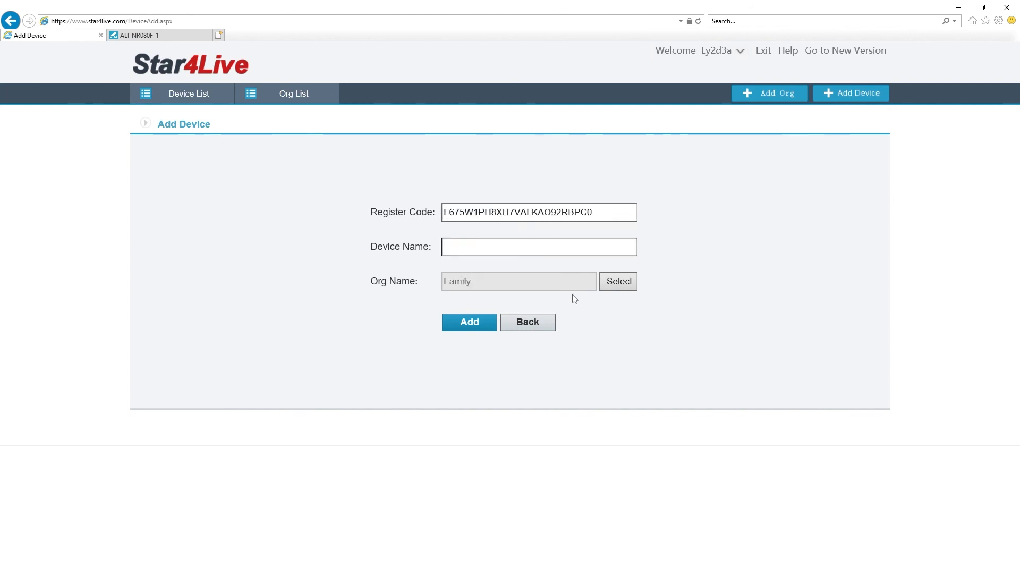
{"action": "left_click", "coordinate": [620, 279]}
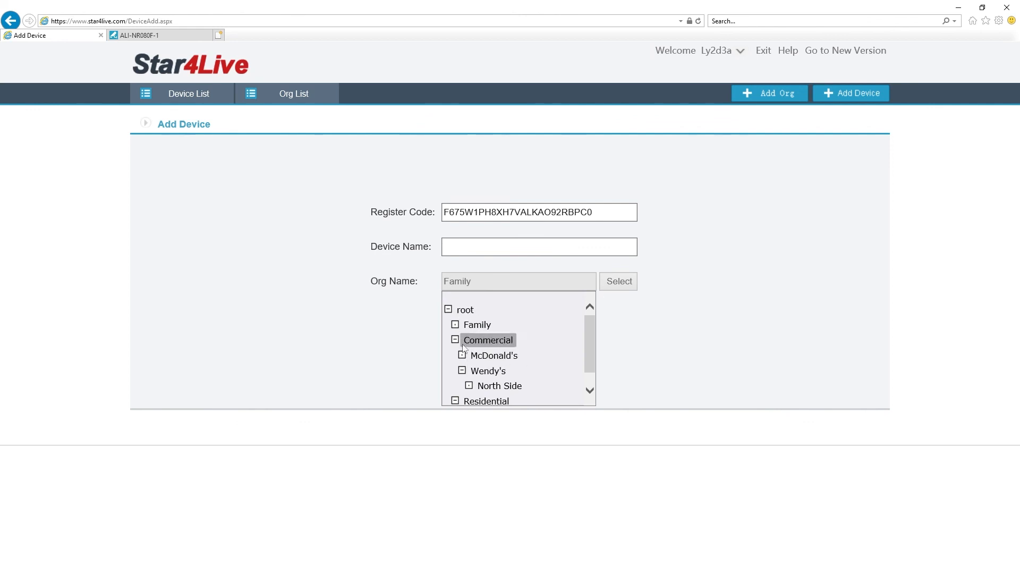
{"action": "left_click", "coordinate": [529, 318]}
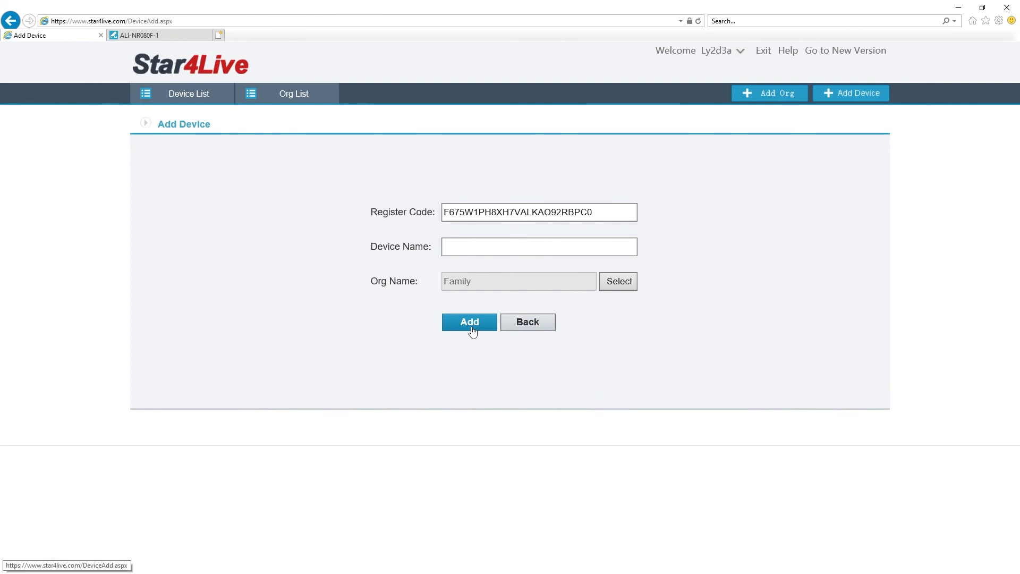
{"action": "left_click", "coordinate": [537, 325]}
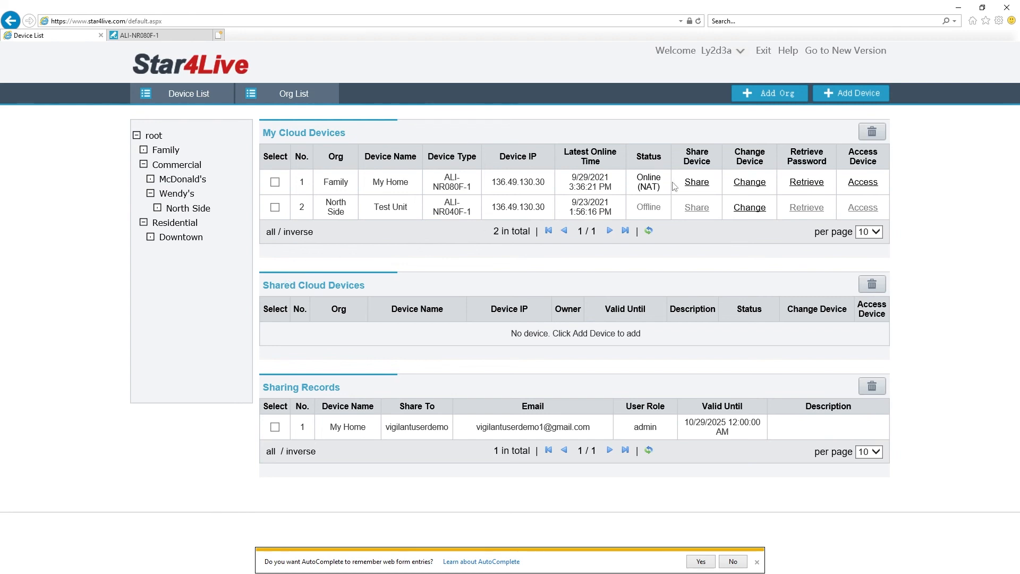
{"action": "left_click", "coordinate": [701, 182]}
{"action": "left_click", "coordinate": [457, 221]}
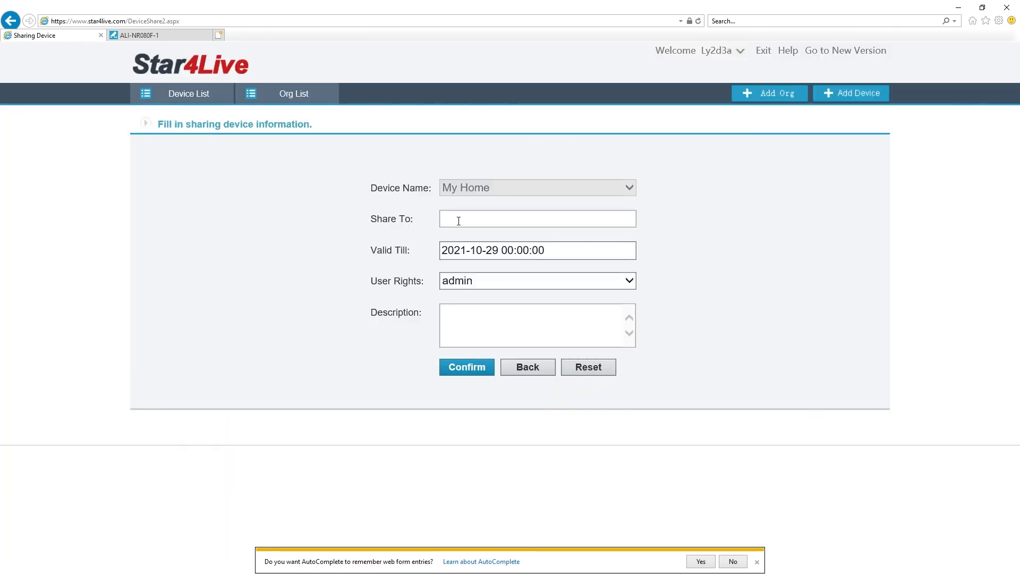
{"action": "left_click", "coordinate": [473, 283]}
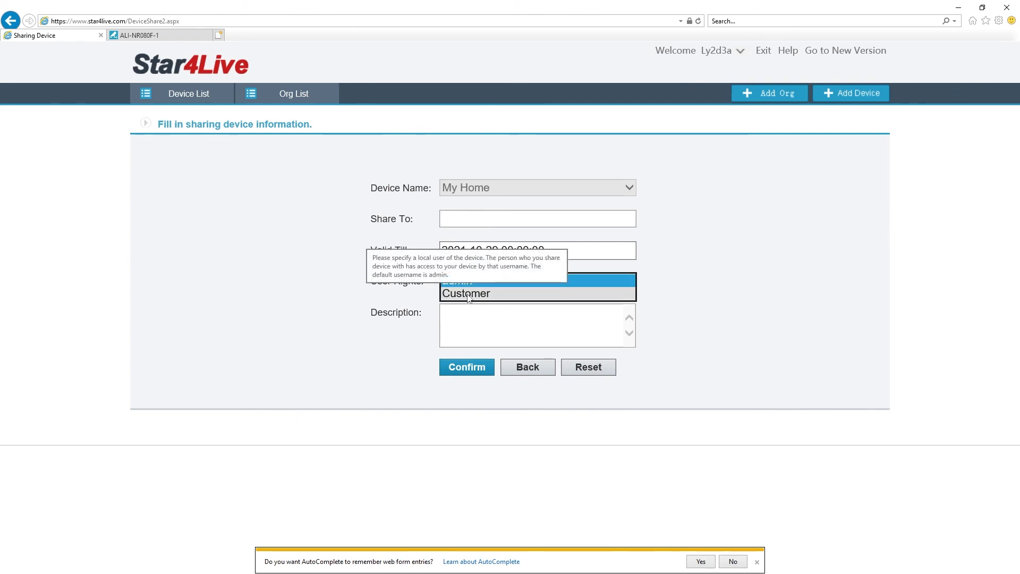
{"action": "left_click", "coordinate": [349, 303]}
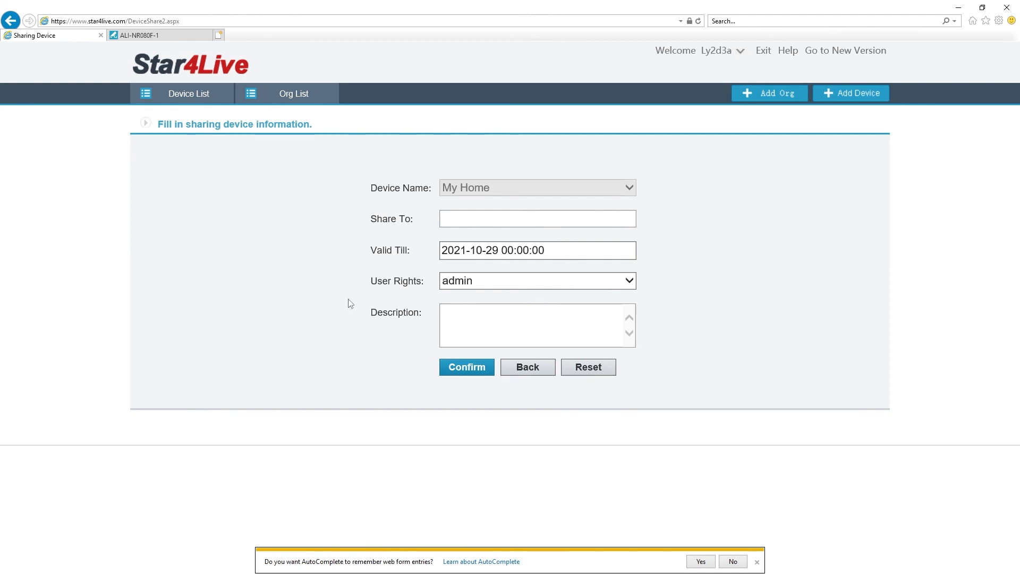
{"action": "left_click", "coordinate": [526, 366]}
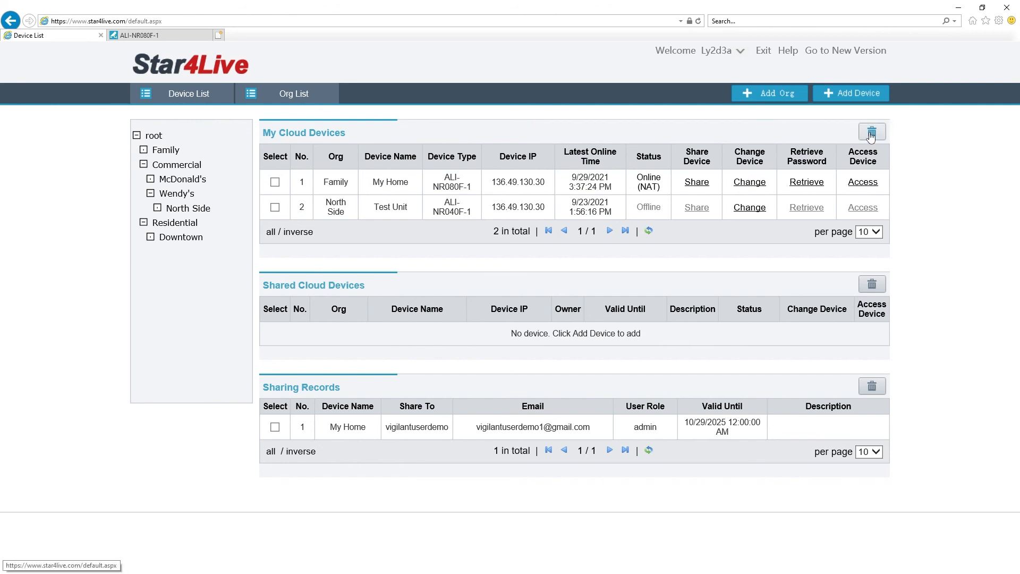
Step: Delete the My Home sharing record and confirm, leaving no sharing records
{"action": "left_click", "coordinate": [275, 208]}
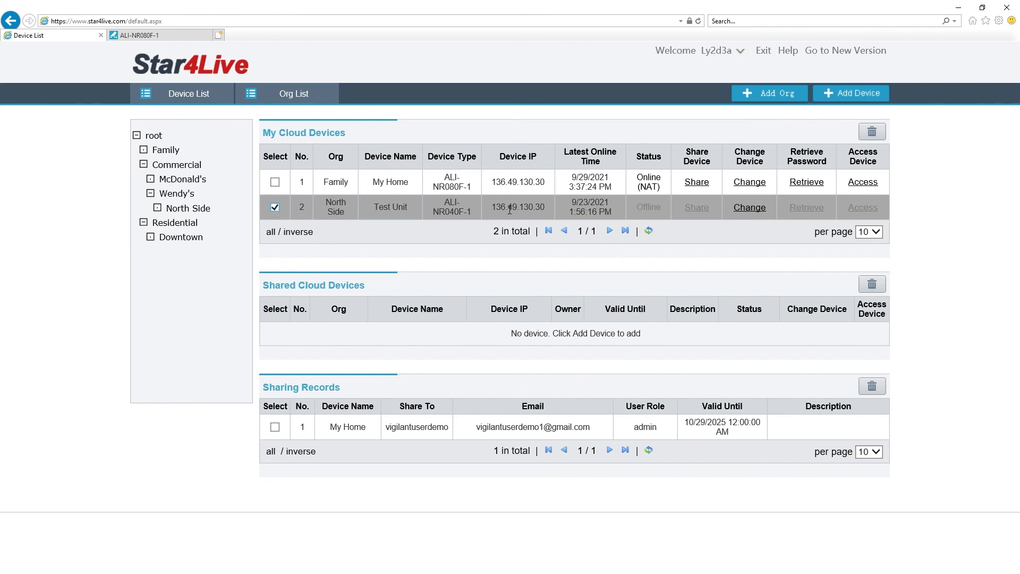
{"action": "left_click", "coordinate": [276, 209]}
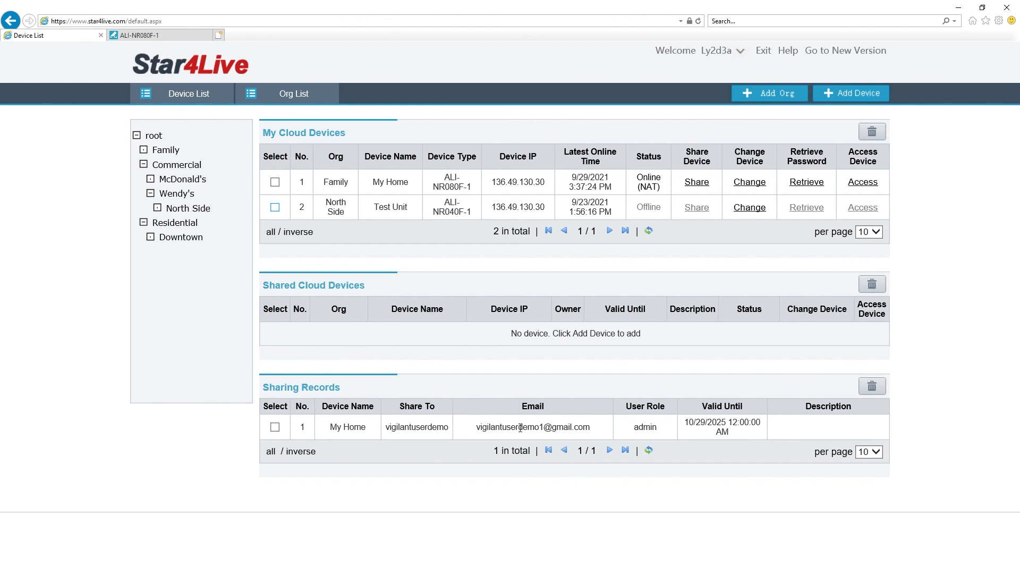
{"action": "left_click", "coordinate": [275, 427]}
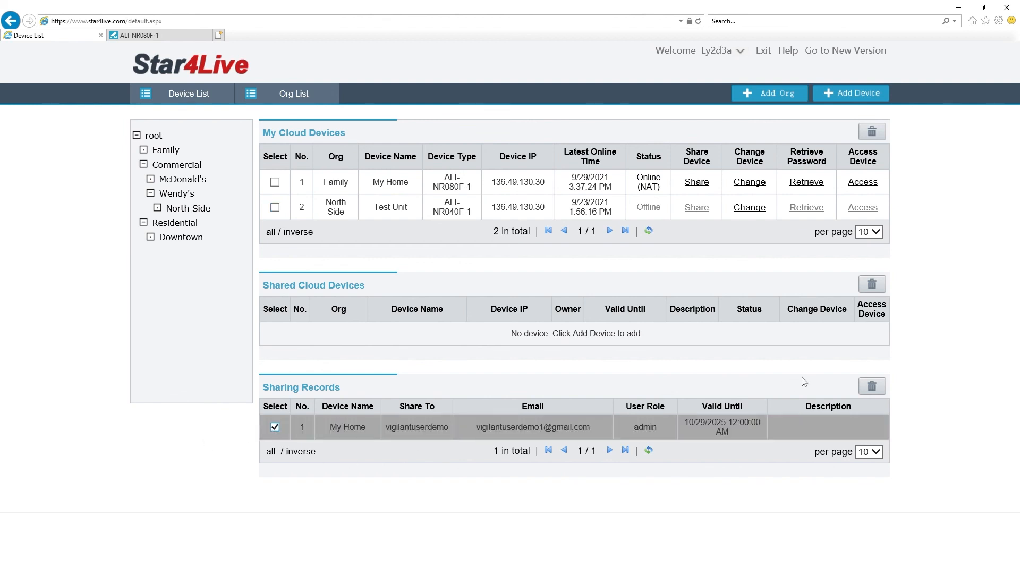
{"action": "left_click", "coordinate": [872, 387]}
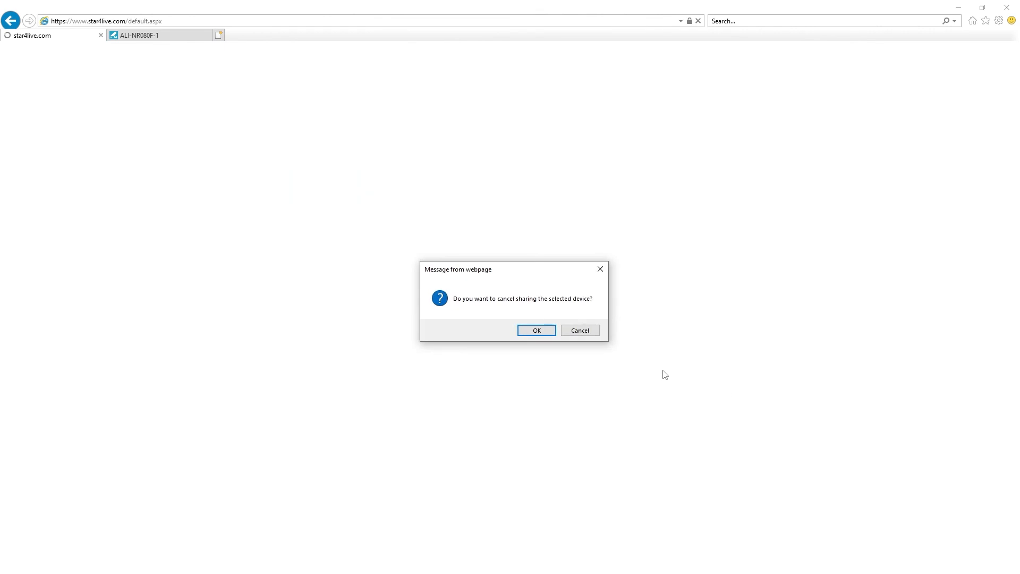
{"action": "left_click", "coordinate": [536, 331]}
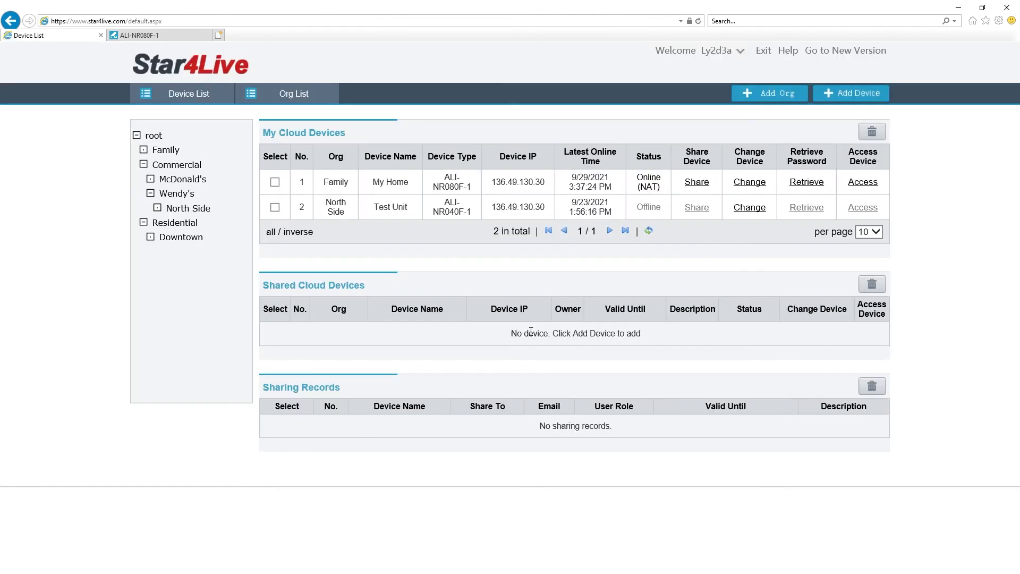